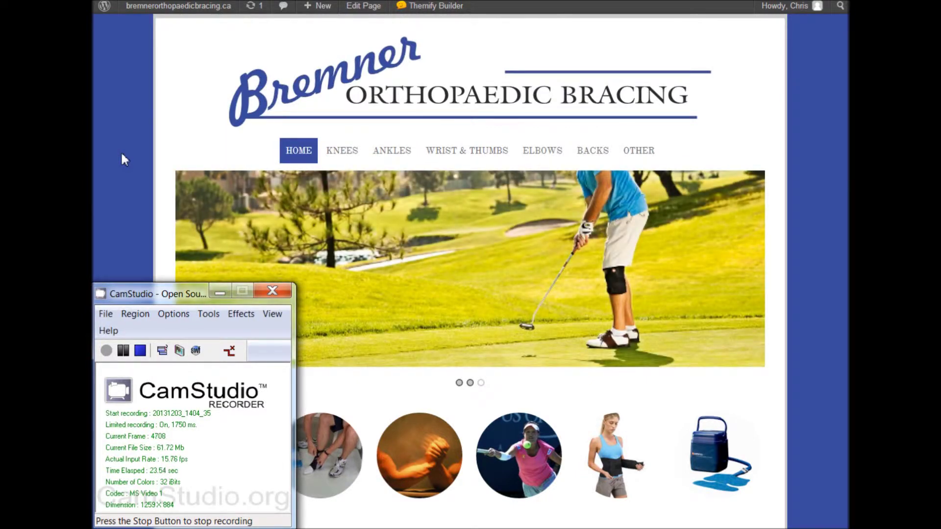
# Turn on Themify Builder for the home page from the admin bar's builder menu
pyautogui.click(219, 293)
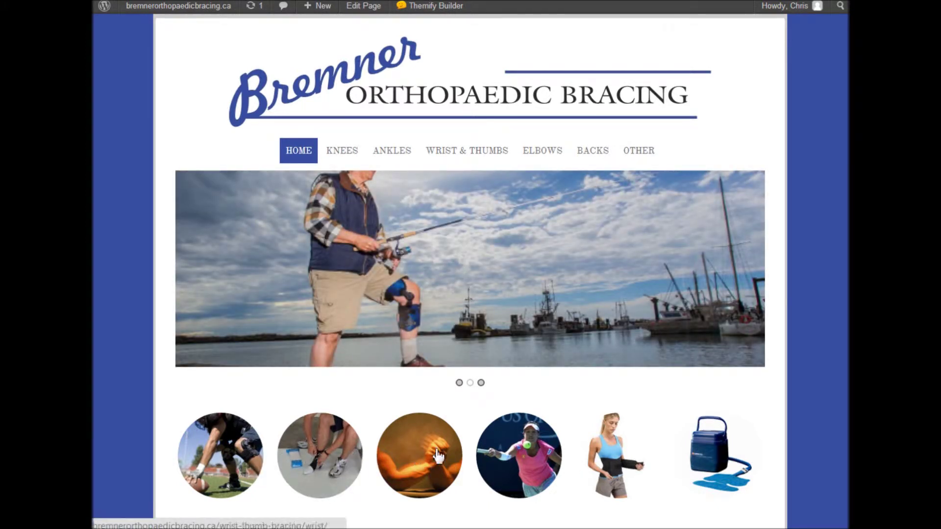
pyautogui.moveTo(420, 6)
pyautogui.click(422, 25)
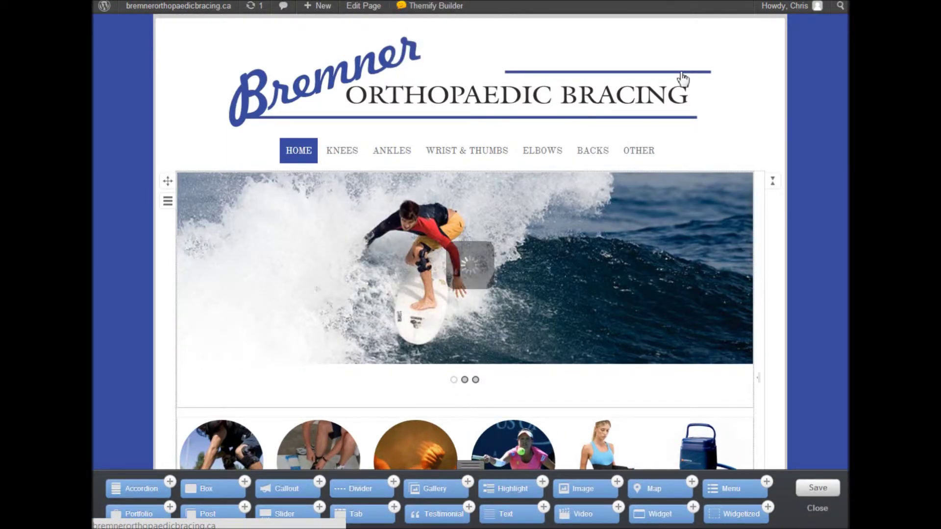
pyautogui.scroll(-3, 772, 81)
pyautogui.moveTo(374, 325)
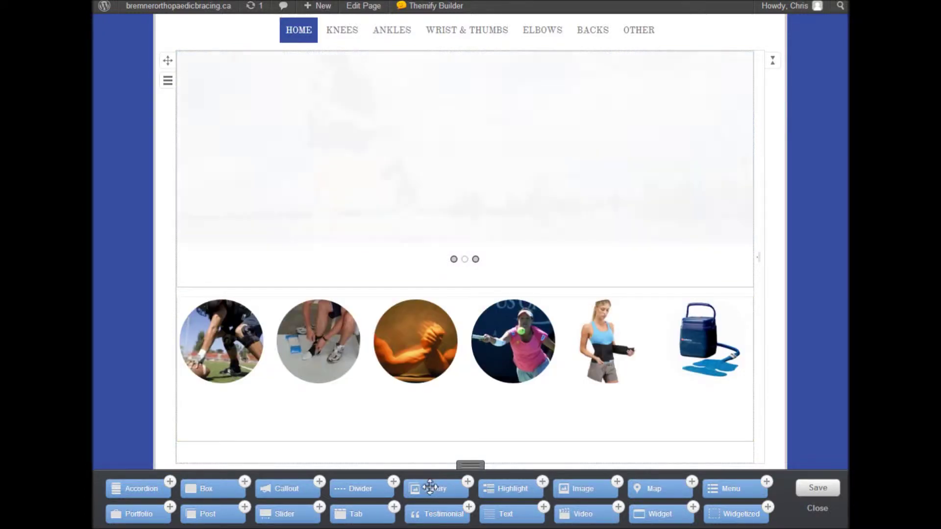
pyautogui.moveTo(242, 336)
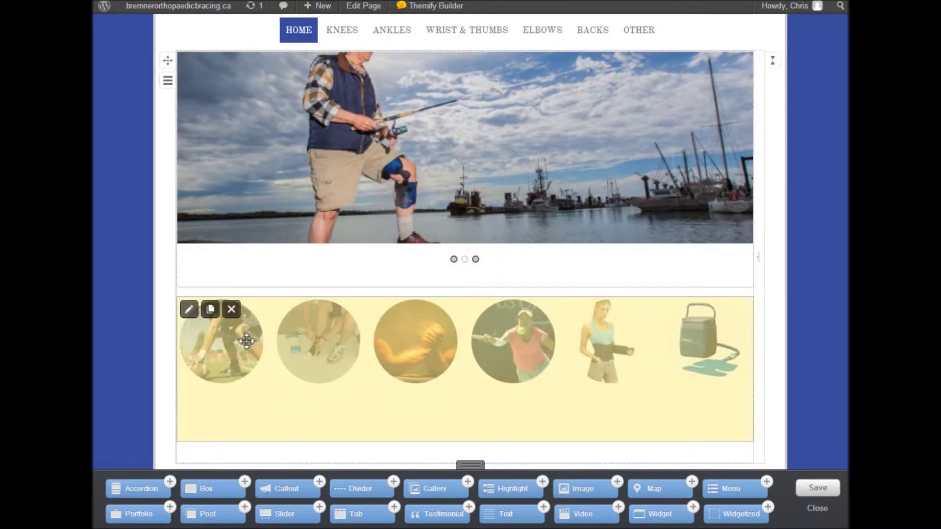
pyautogui.click(188, 310)
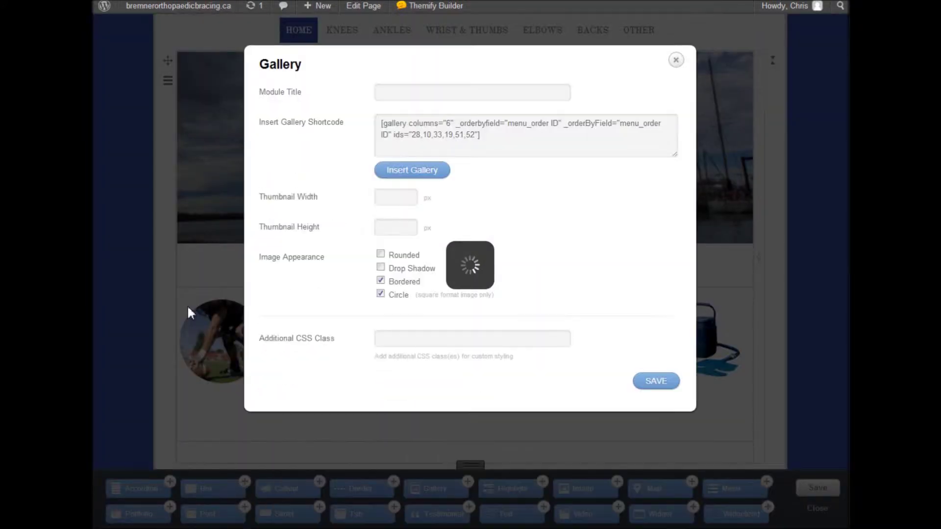
# Inspect the gallery's Knees image and keep its link setting at Attachment Page
pyautogui.click(415, 171)
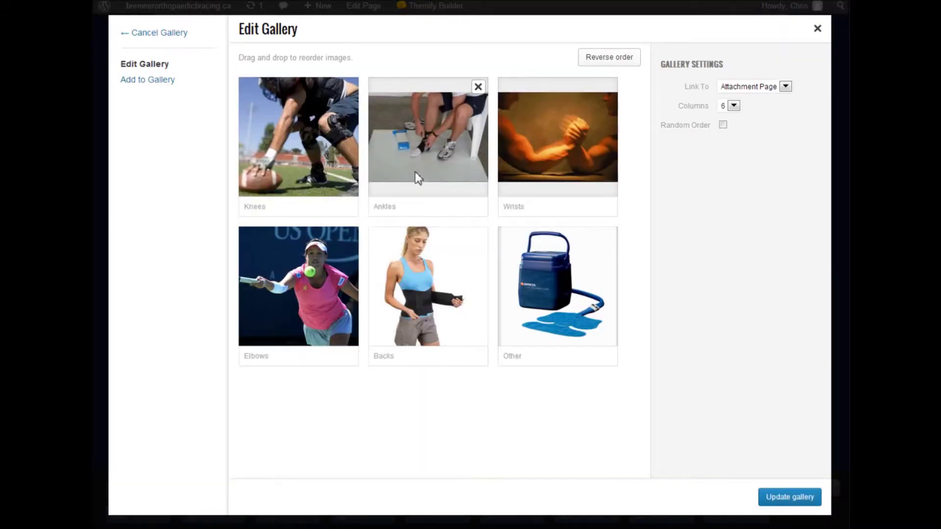
pyautogui.click(311, 147)
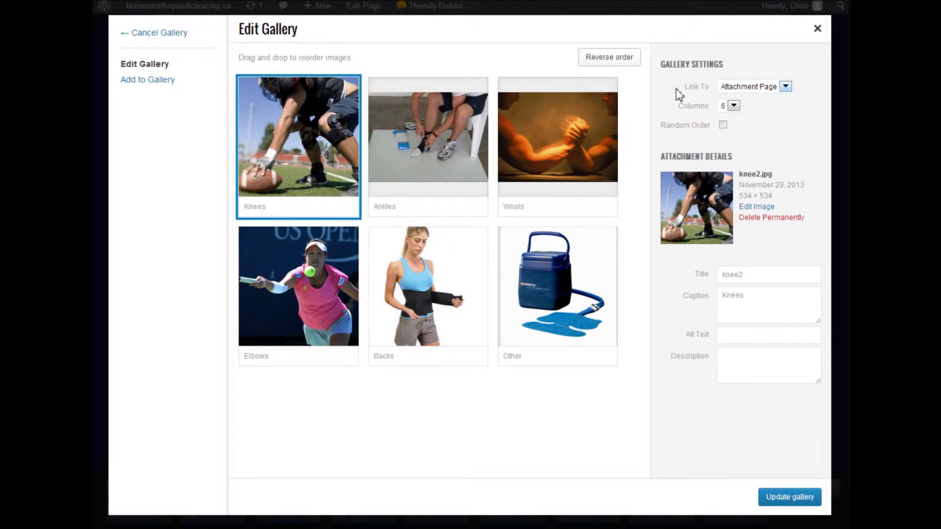
pyautogui.click(785, 87)
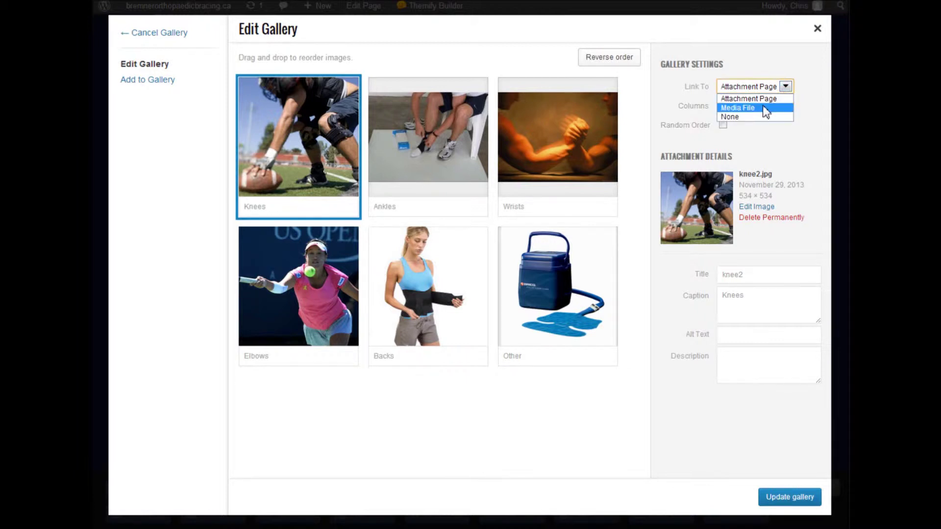
pyautogui.click(807, 100)
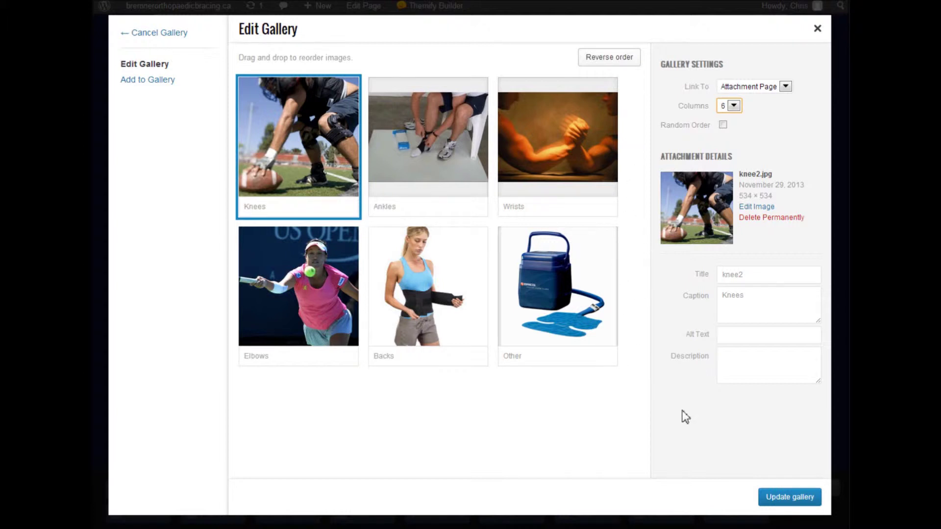
pyautogui.click(817, 28)
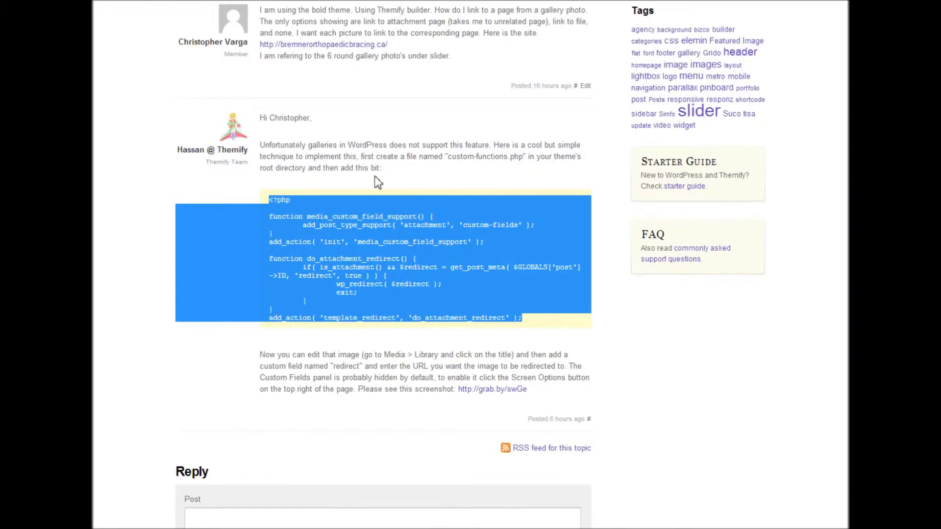
# Read the forum reply's custom-functions.php redirect code and its 'root directory' instruction
pyautogui.scroll(1, 358, 191)
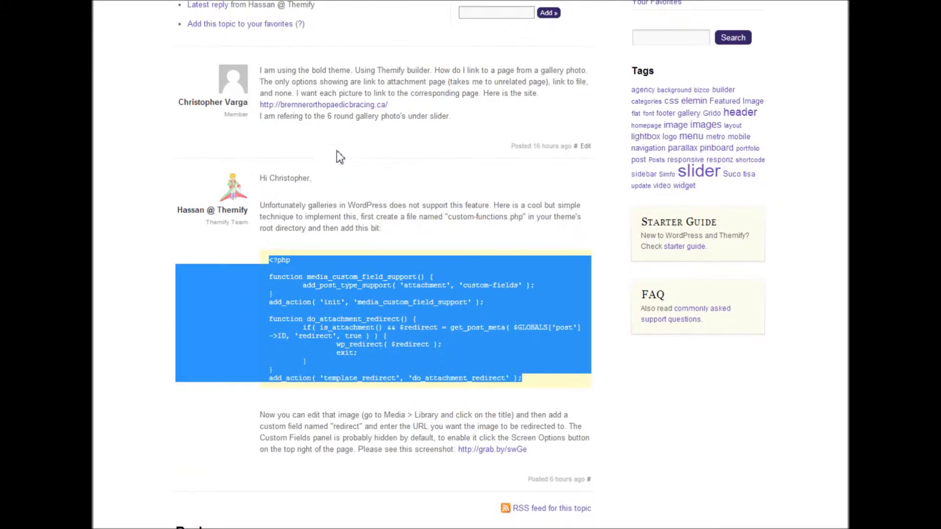
pyautogui.scroll(-1, 505, 115)
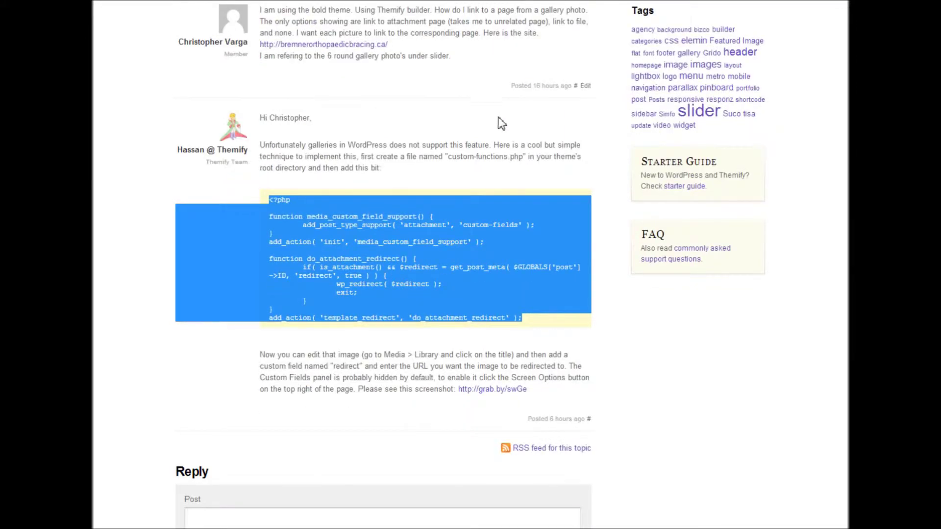
pyautogui.click(401, 143)
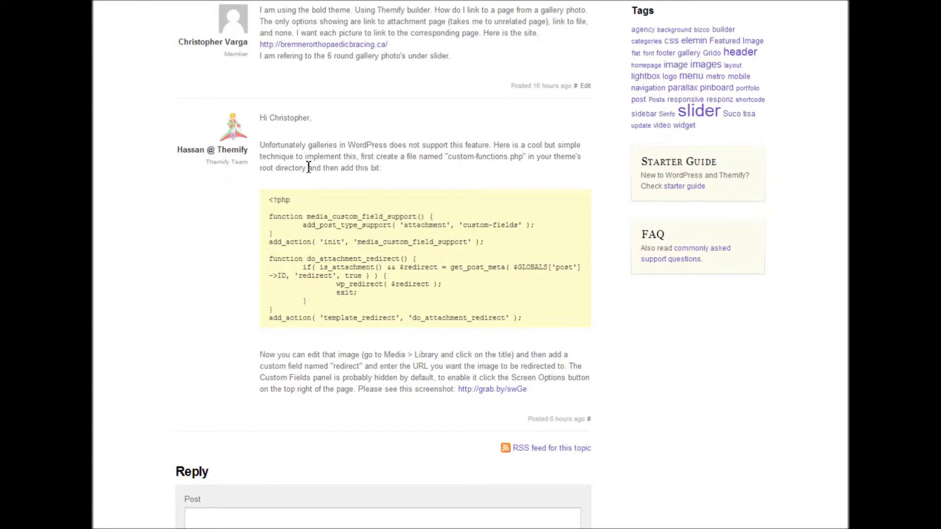
pyautogui.moveTo(309, 168); pyautogui.dragTo(257, 167)
pyautogui.click(342, 148)
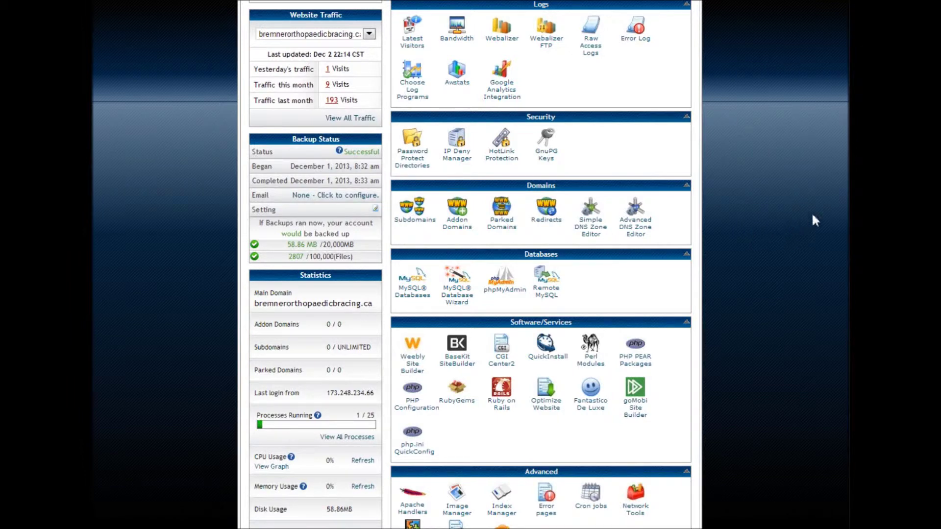
# Open cPanel File Manager at the Document Root and browse to wp-content/themes
pyautogui.scroll(3, 730, 147)
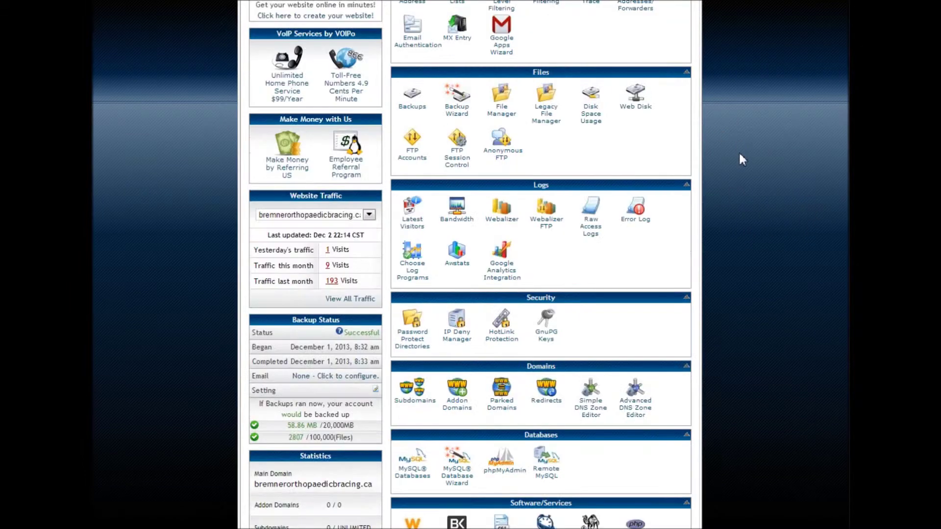
pyautogui.scroll(-3, 735, 164)
pyautogui.scroll(2, 779, 121)
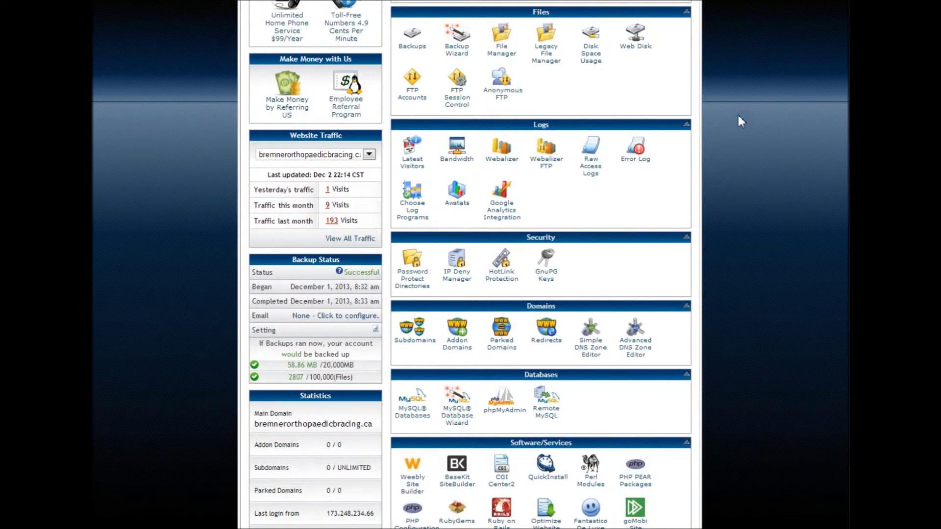
pyautogui.click(501, 37)
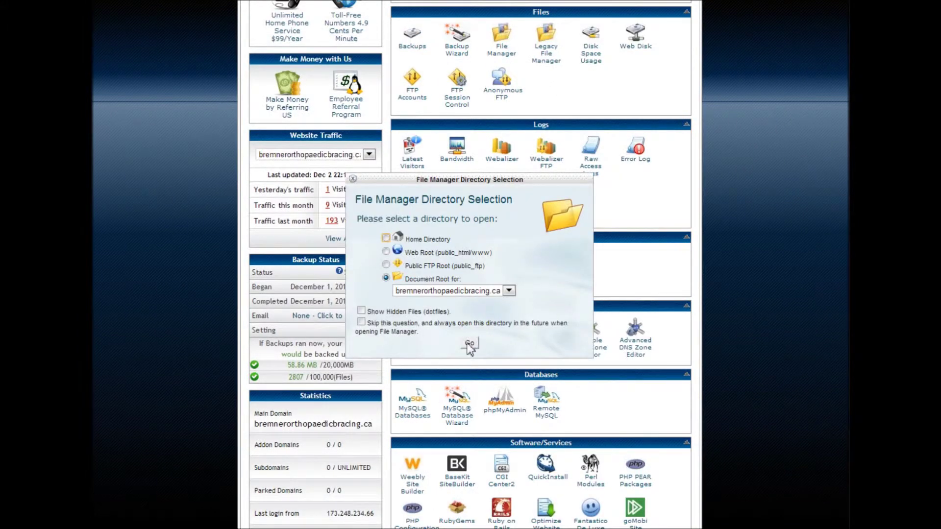
pyautogui.click(469, 345)
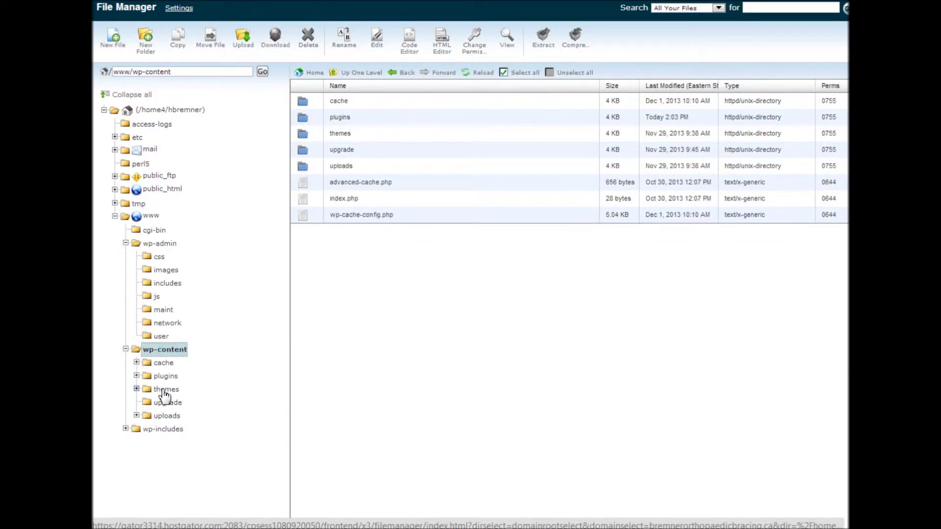
pyautogui.click(163, 392)
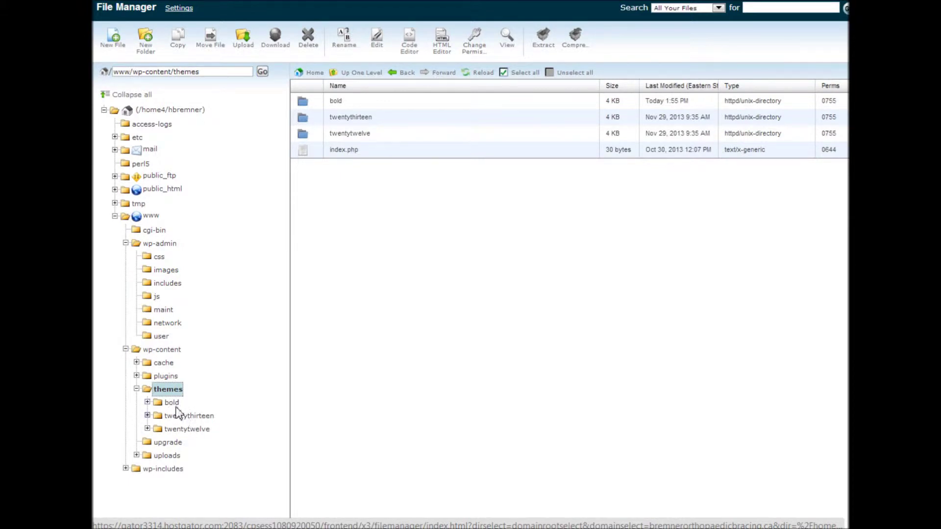
# Add a new file named custom-functions.php inside themes/bold and select it
pyautogui.click(173, 402)
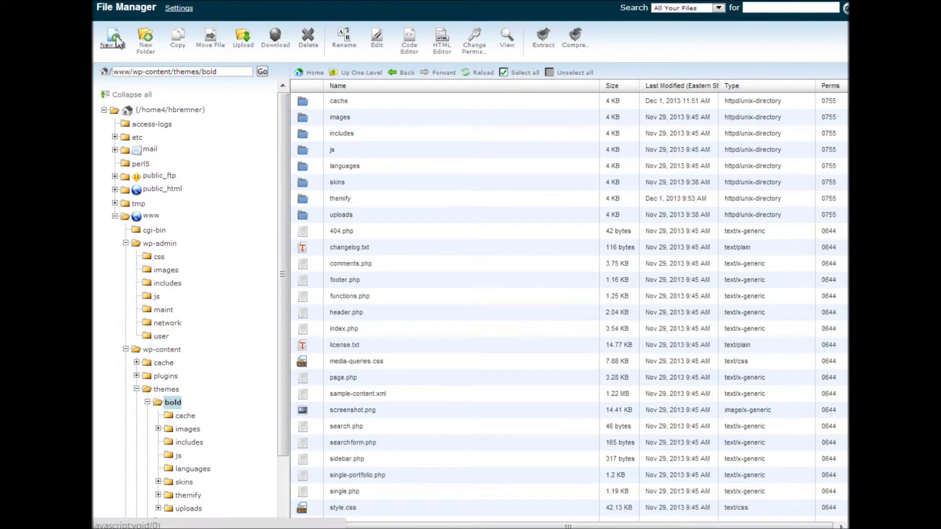
pyautogui.click(114, 37)
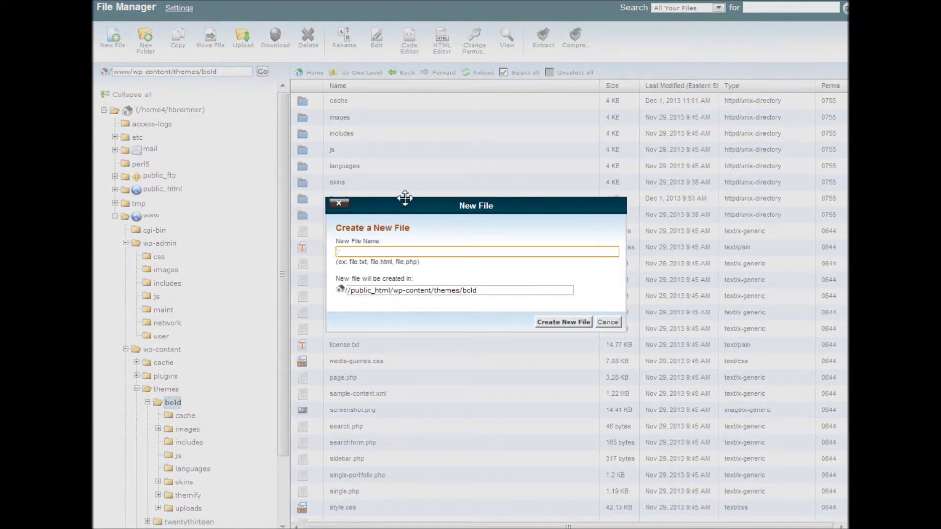
pyautogui.write('custom-functions.php')
pyautogui.click(566, 324)
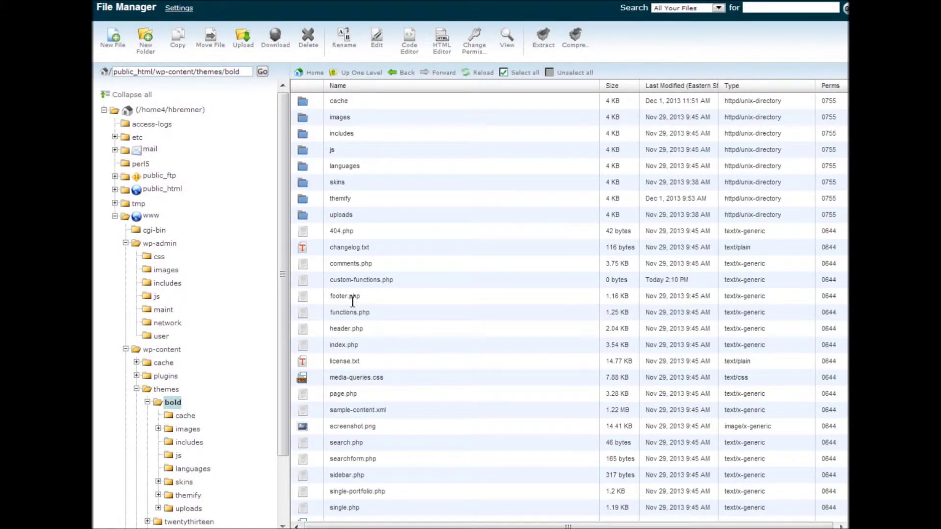
pyautogui.click(375, 280)
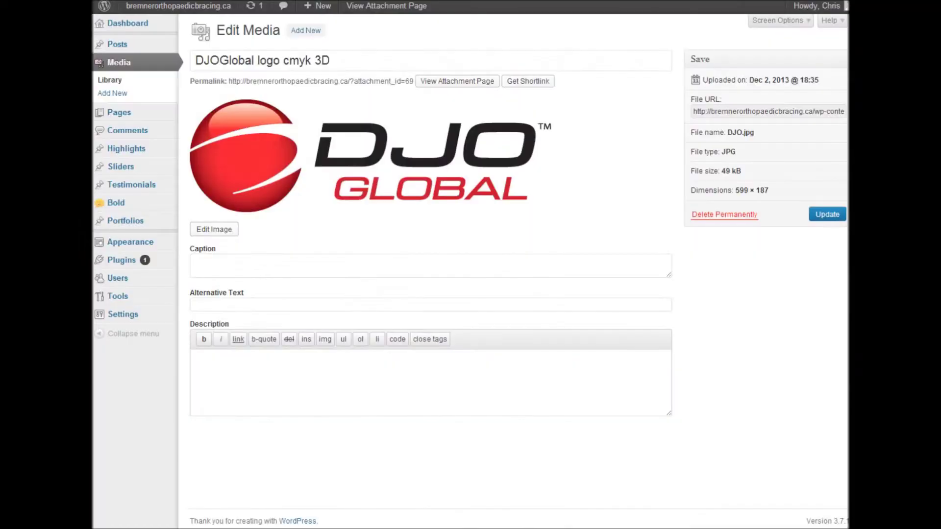
# Open the Bold theme's custom-functions.php in the WordPress theme editor
pyautogui.moveTo(110, 245)
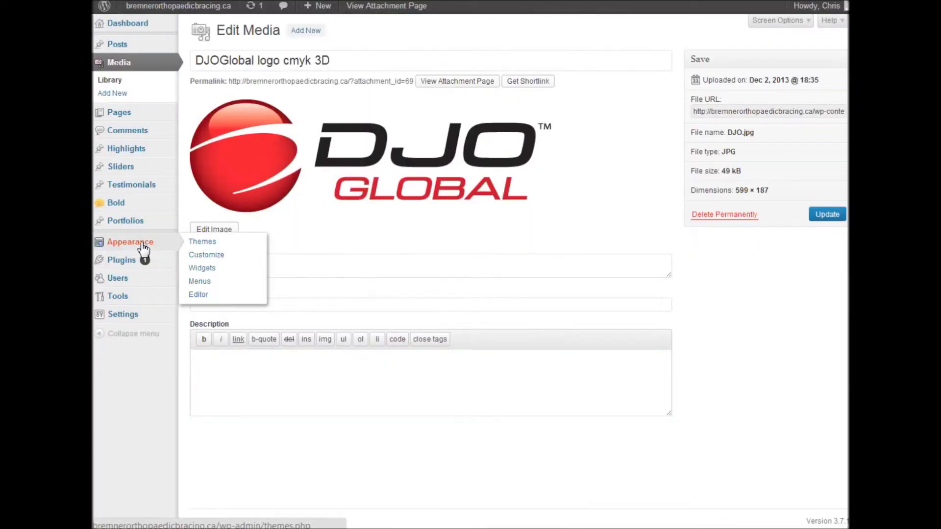
pyautogui.click(204, 299)
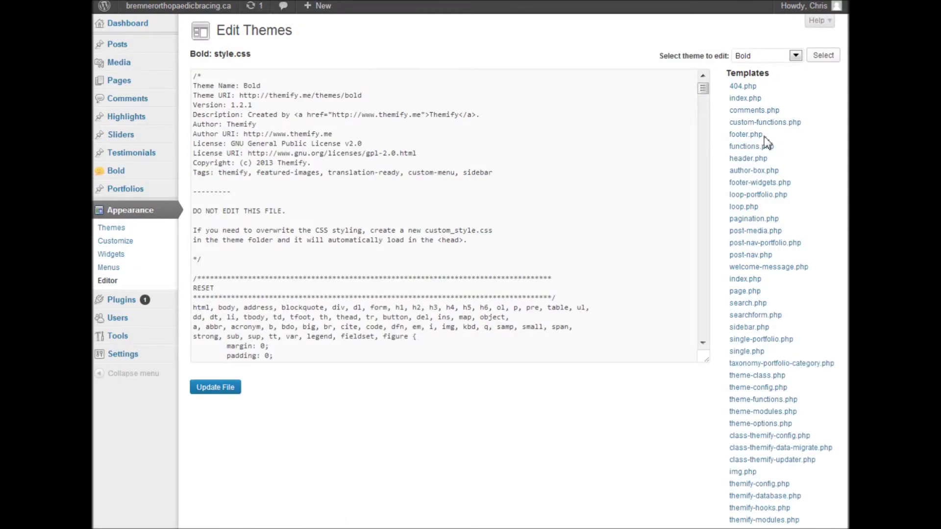
pyautogui.click(793, 123)
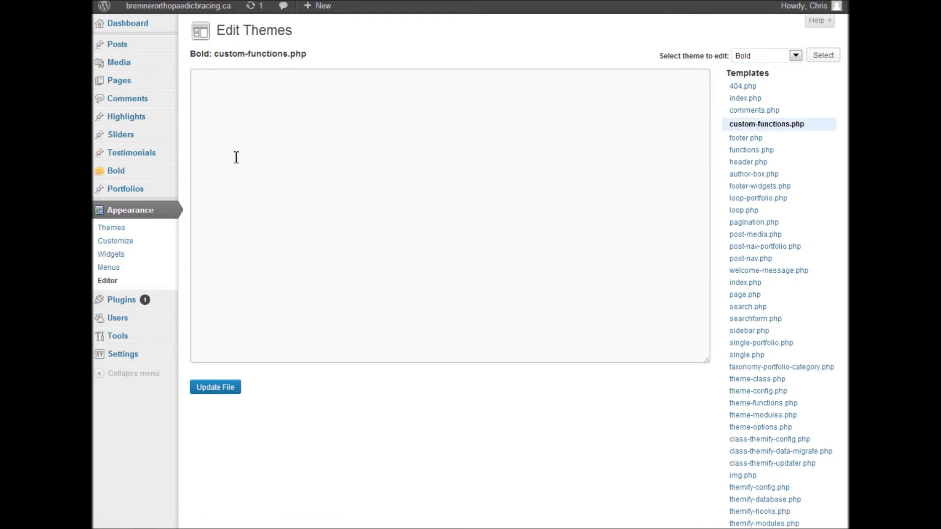
# Copy the PHP redirect code block from the Themify forum reply
pyautogui.hotkey('ctrl', 'Tab')
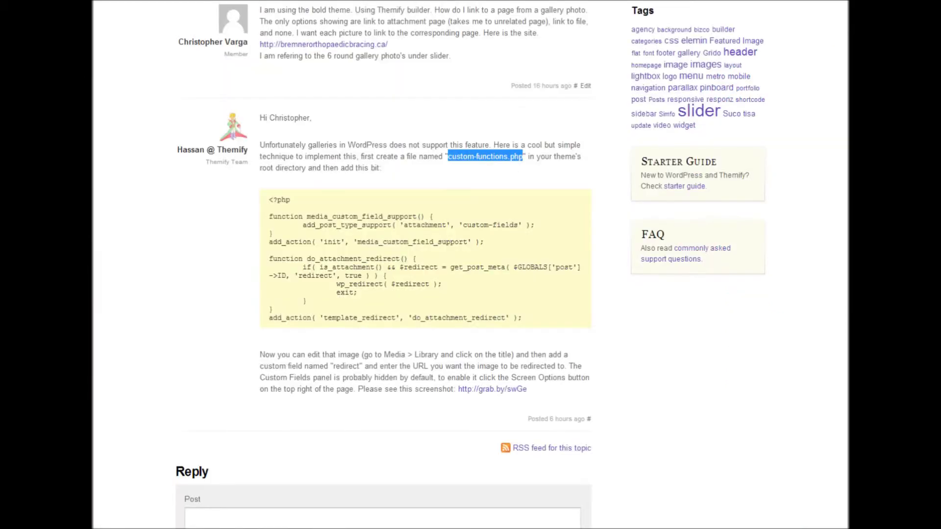
pyautogui.moveTo(269, 201); pyautogui.dragTo(515, 313)
pyautogui.rightClick(492, 274)
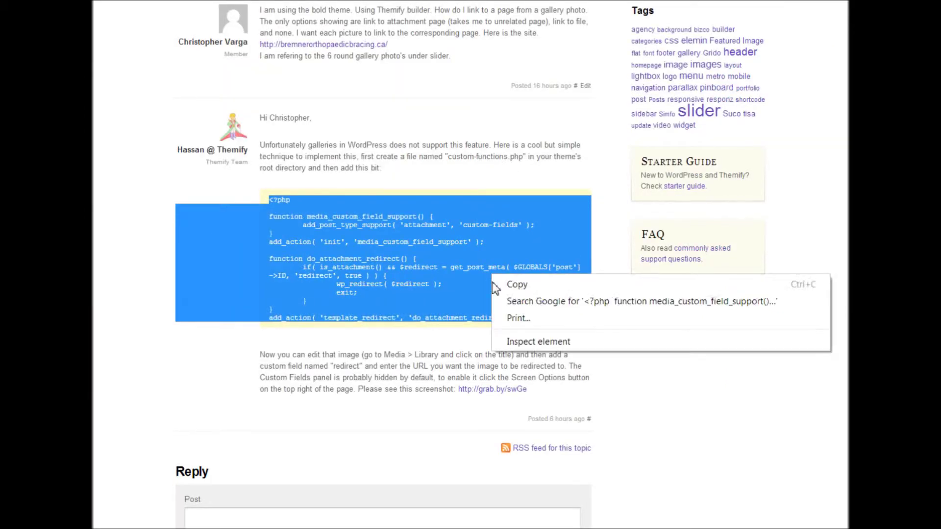
pyautogui.click(520, 287)
# Paste the code into custom-functions.php and save it with Update File
pyautogui.hotkey('ctrl', 'Tab')
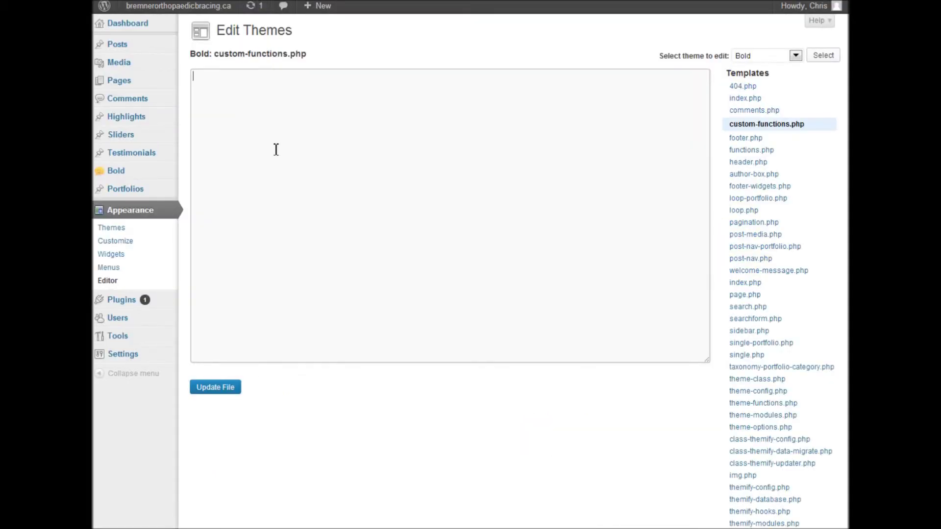
pyautogui.rightClick(256, 119)
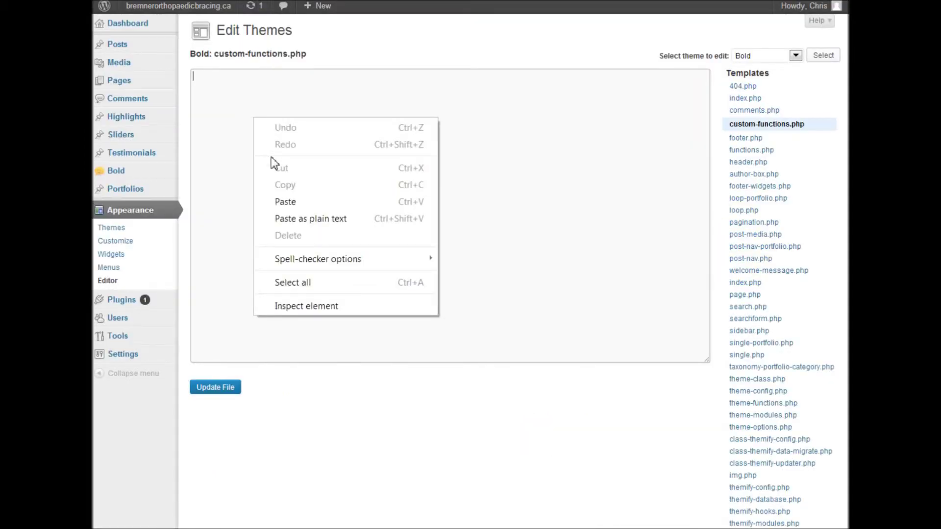
pyautogui.click(297, 203)
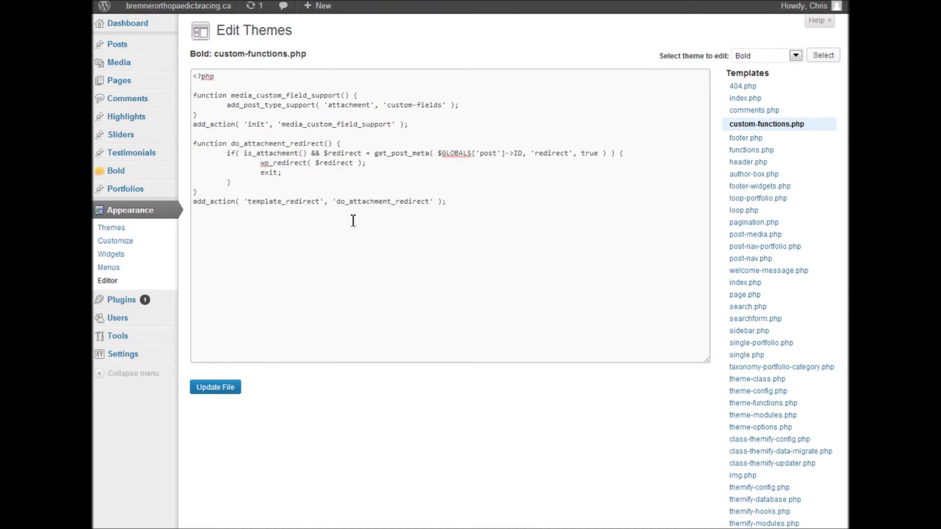
pyautogui.click(222, 388)
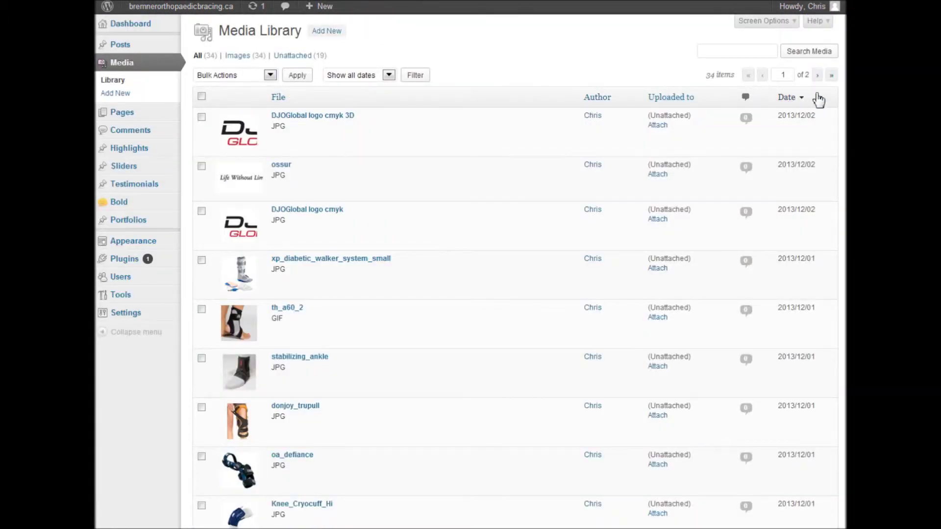
# Open the knee2 image's Edit Media page from page 2 of the Media Library
pyautogui.click(817, 76)
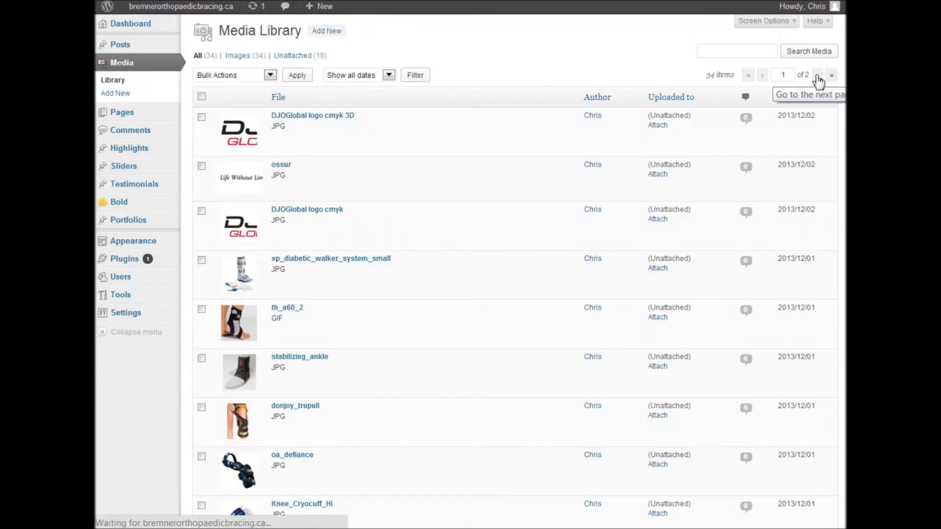
pyautogui.moveTo(235, 240)
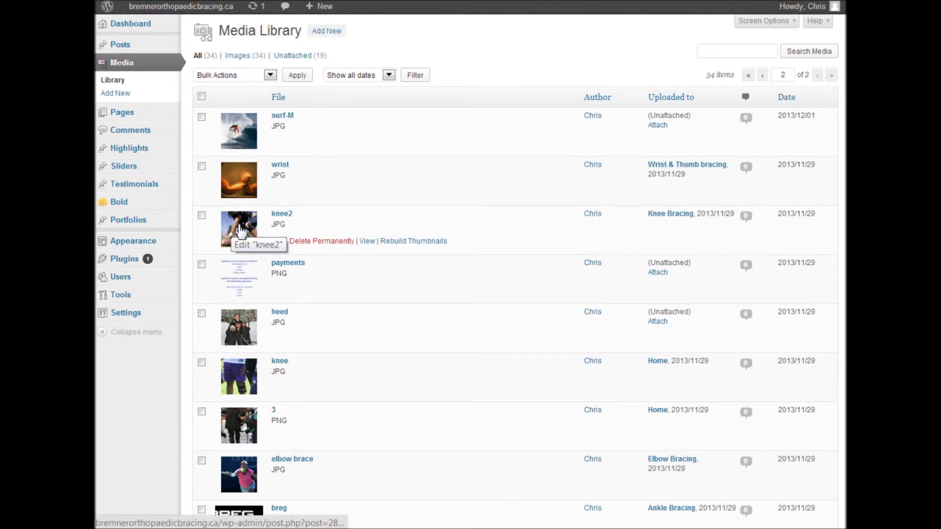
pyautogui.click(241, 230)
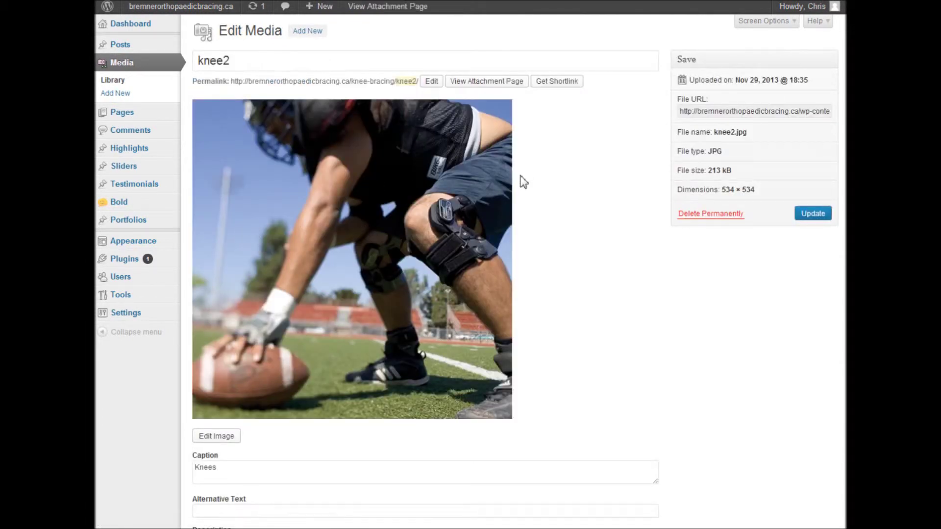
pyautogui.scroll(-6, 558, 207)
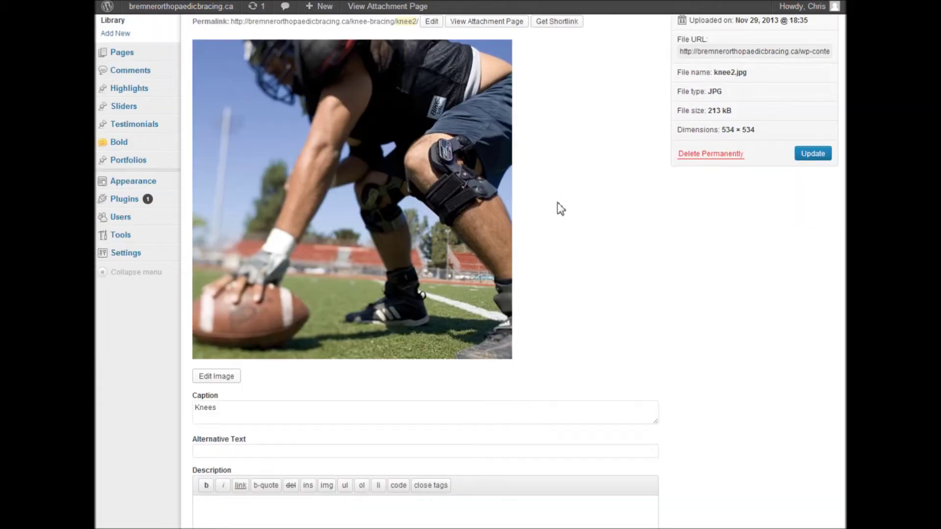
pyautogui.scroll(6, 564, 201)
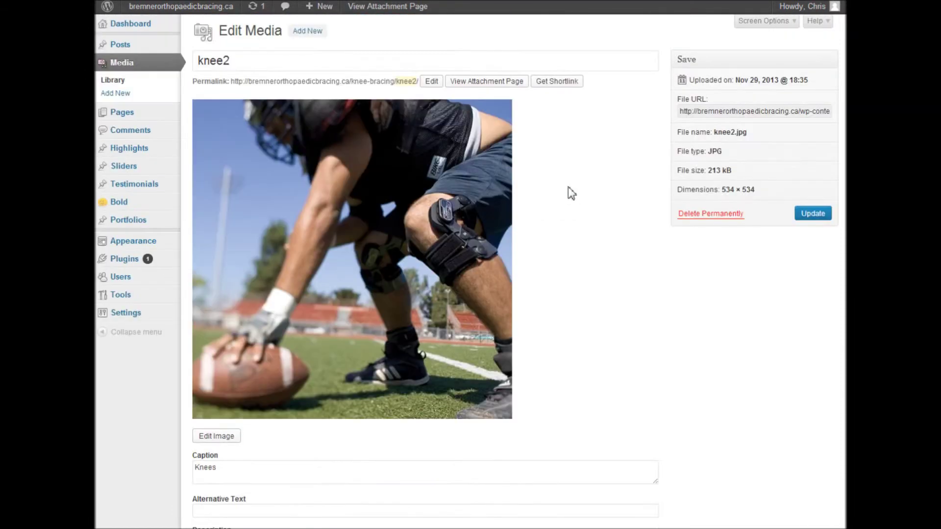
# Enable Custom Fields in Screen Options and switch the field name to Enter new
pyautogui.click(764, 21)
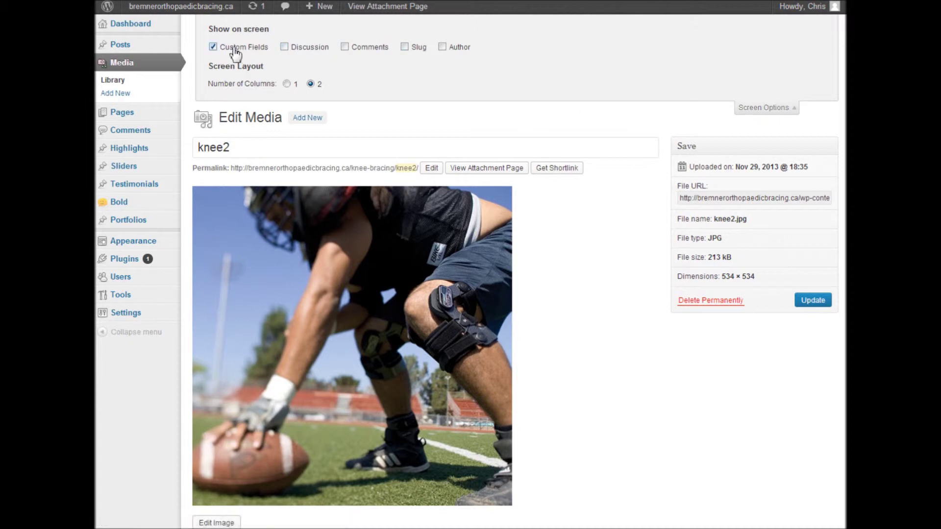
pyautogui.scroll(-7, 539, 313)
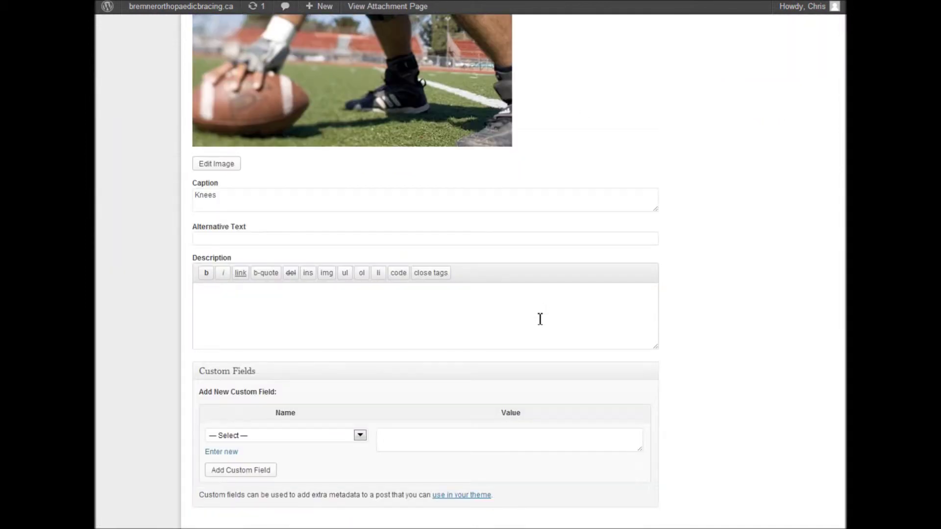
pyautogui.scroll(7, 319, 391)
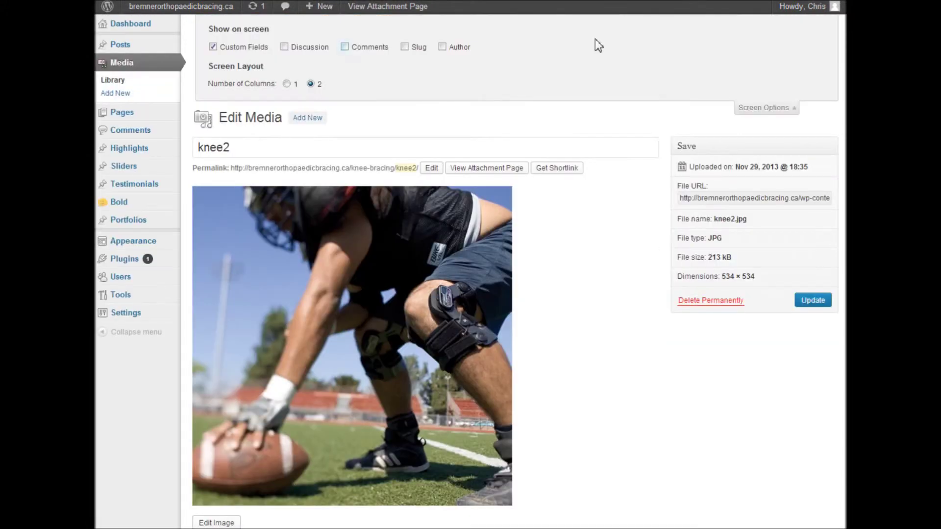
pyautogui.click(796, 114)
pyautogui.scroll(-6, 588, 206)
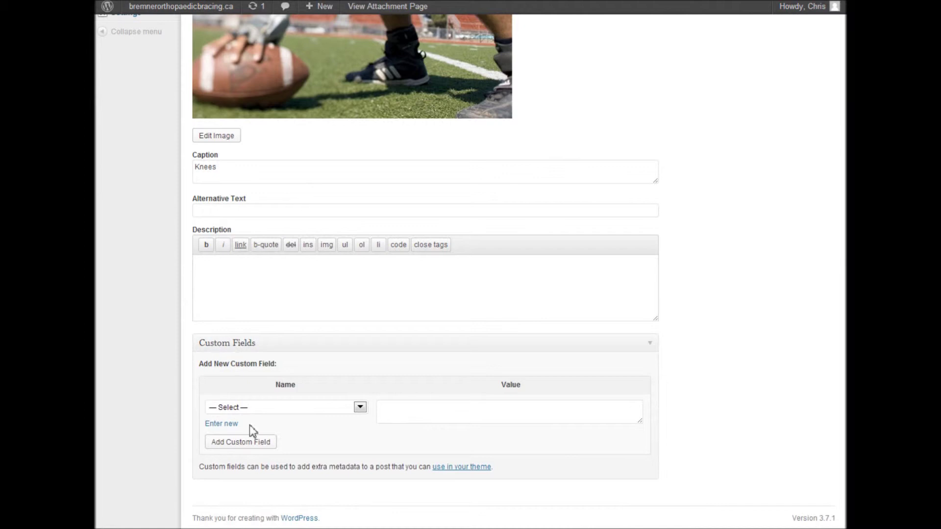
pyautogui.click(359, 407)
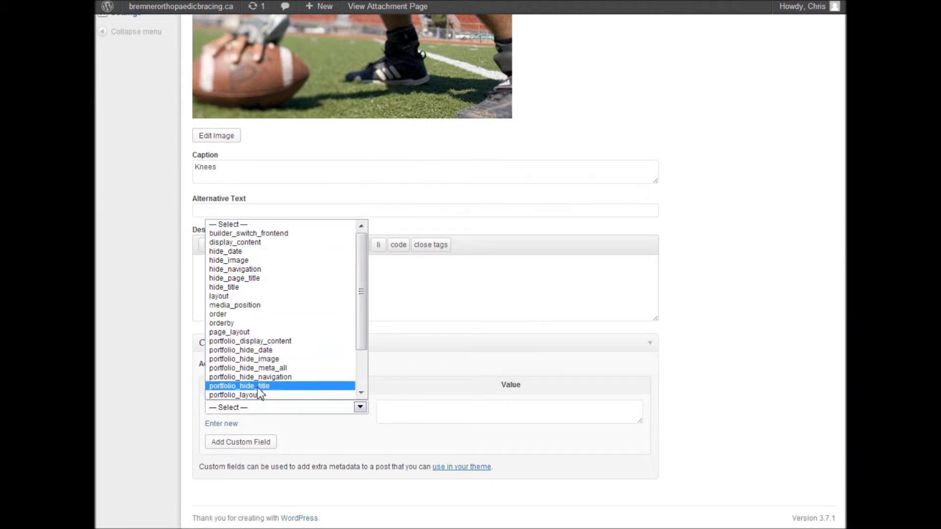
pyautogui.click(333, 431)
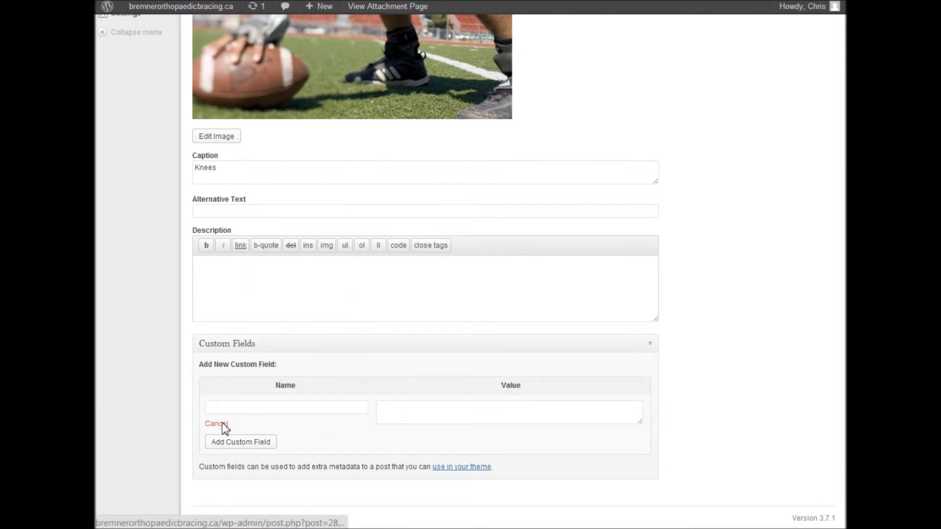
pyautogui.click(226, 426)
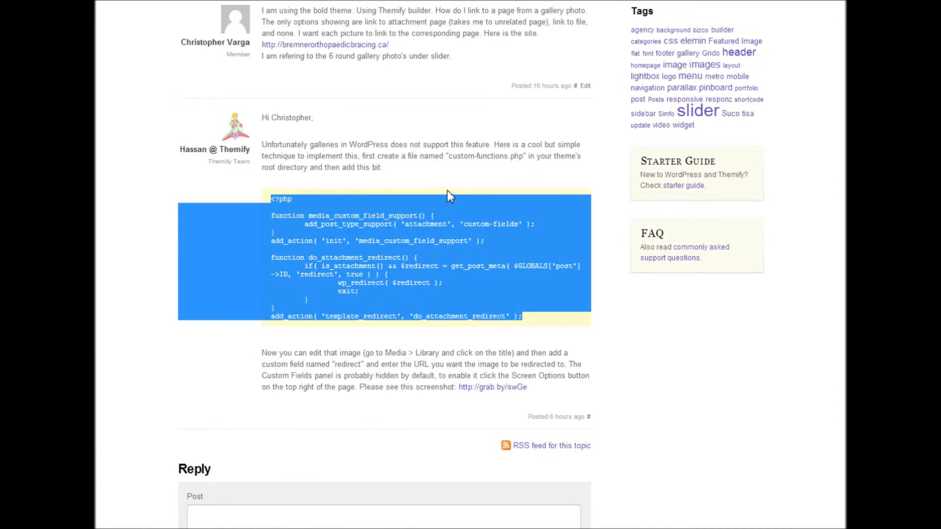
pyautogui.click(447, 166)
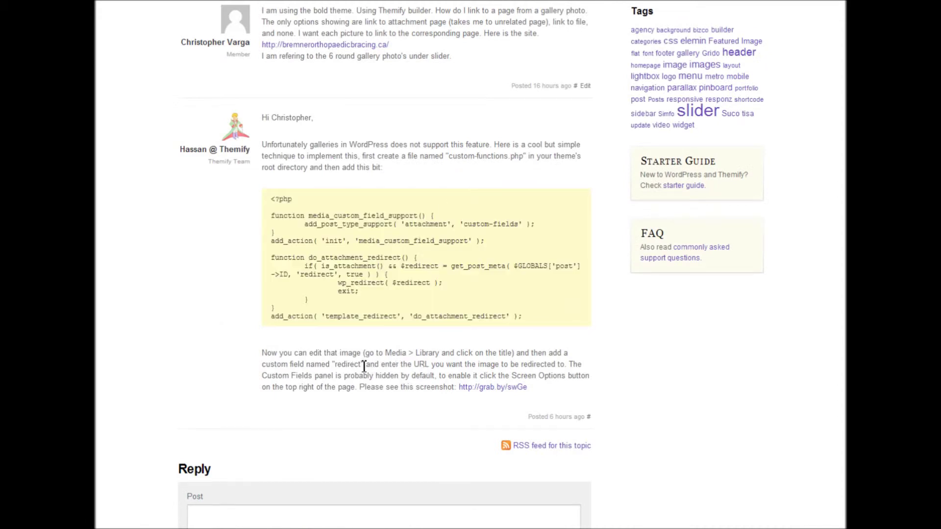
# Copy 'redirect' from the forum reply and paste it as the custom field name
pyautogui.rightClick(344, 365)
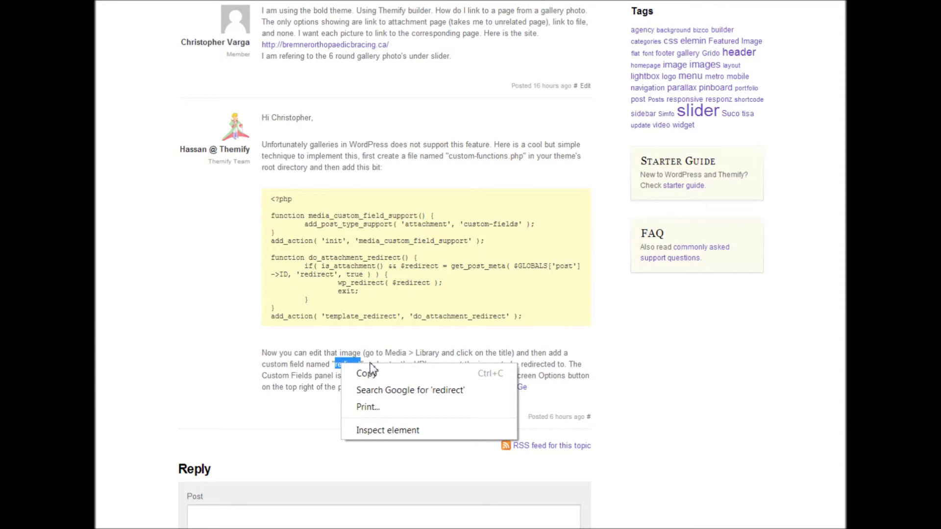
pyautogui.click(369, 374)
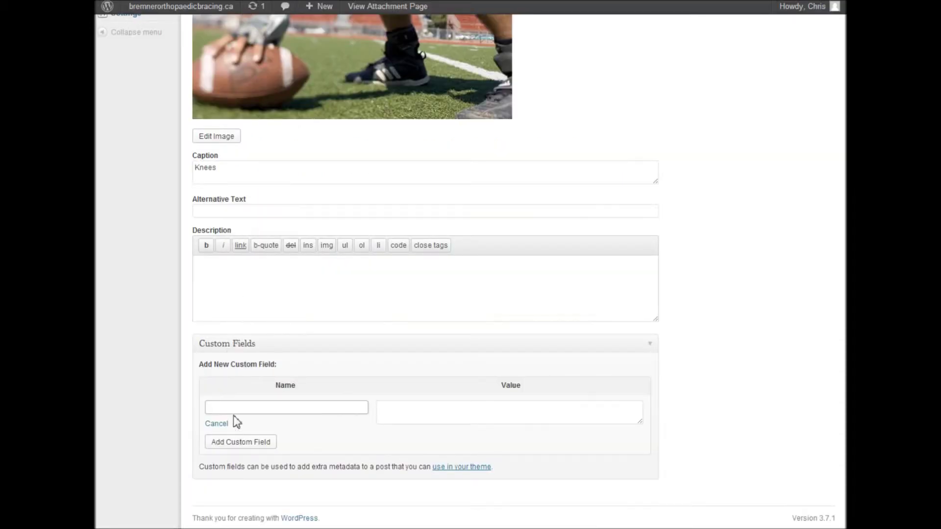
pyautogui.rightClick(233, 412)
pyautogui.click(285, 298)
pyautogui.click(404, 417)
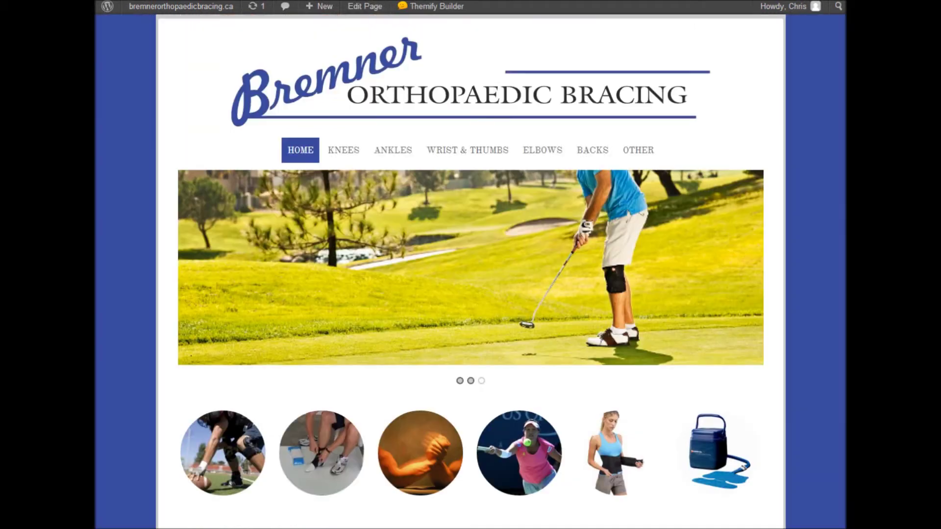
# Copy the Knee Bracing page's URL from the live site's address bar
pyautogui.click(358, 154)
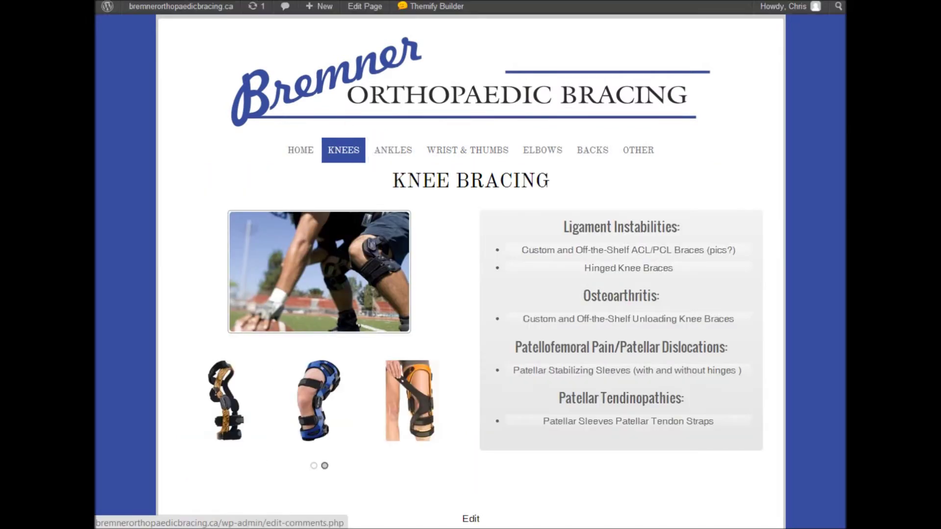
pyautogui.rightClick(274, 1)
pyautogui.press('Escape')
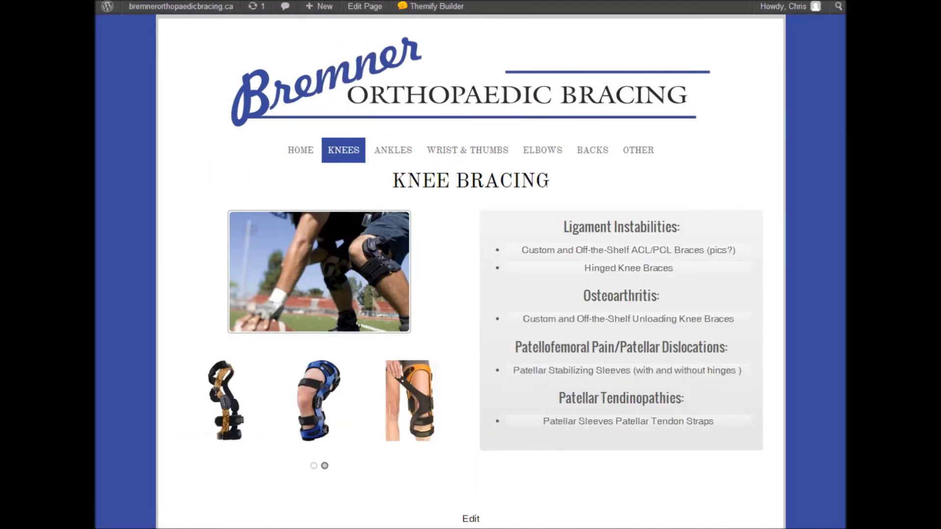
pyautogui.rightClick(259, 1)
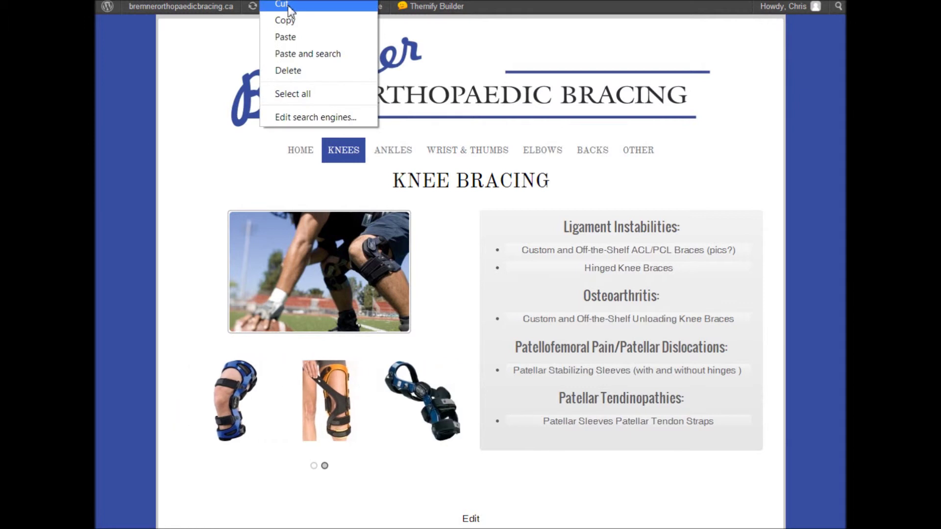
pyautogui.click(294, 21)
pyautogui.hotkey('ctrl', 'Tab')
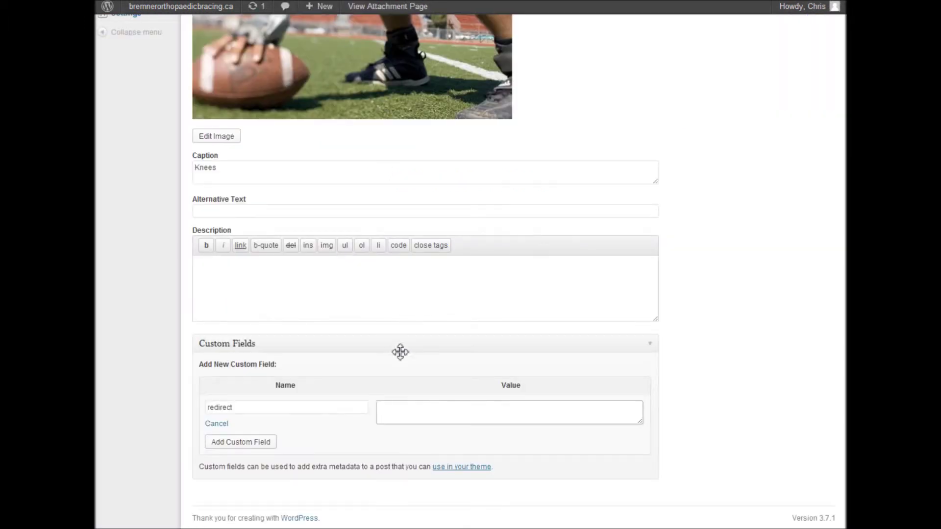
pyautogui.click(403, 409)
pyautogui.rightClick(402, 410)
pyautogui.click(437, 295)
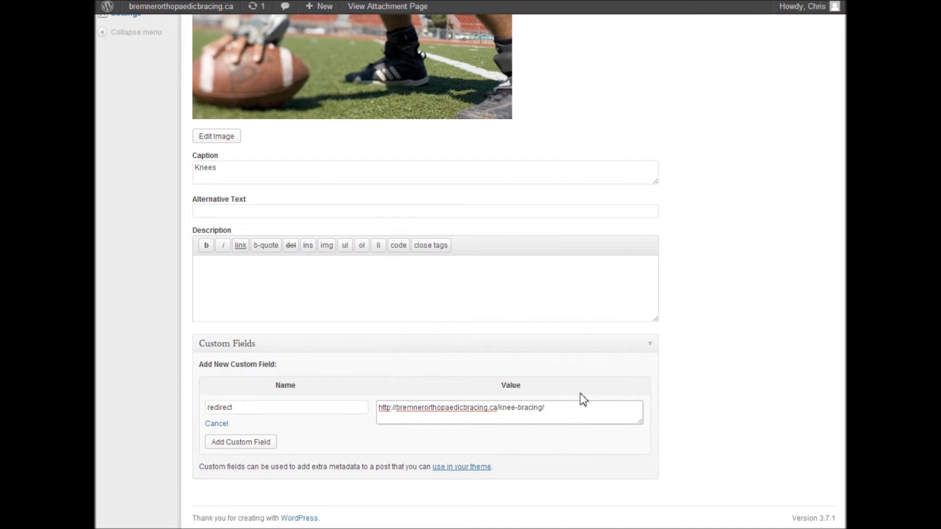
pyautogui.click(260, 444)
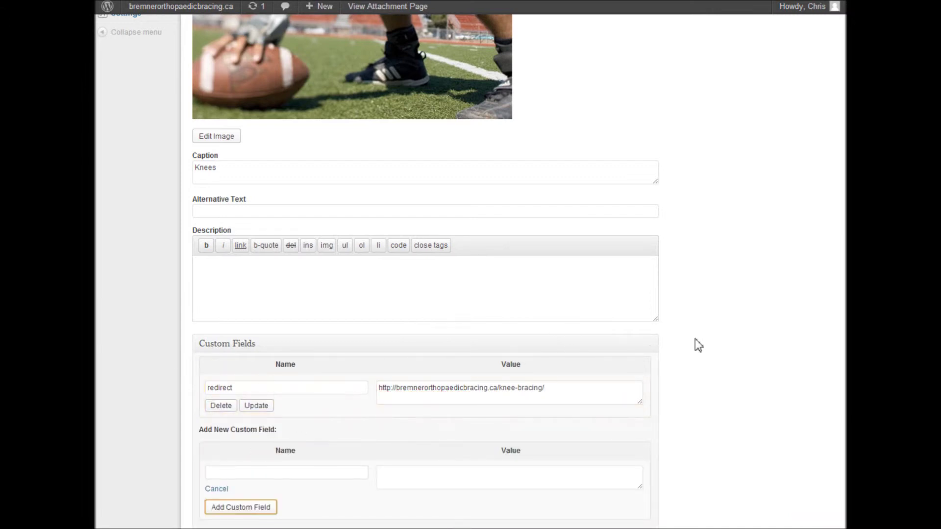
pyautogui.scroll(-2, 698, 345)
# Save the knee2 image's changes with Update and return to the live site
pyautogui.scroll(8, 698, 345)
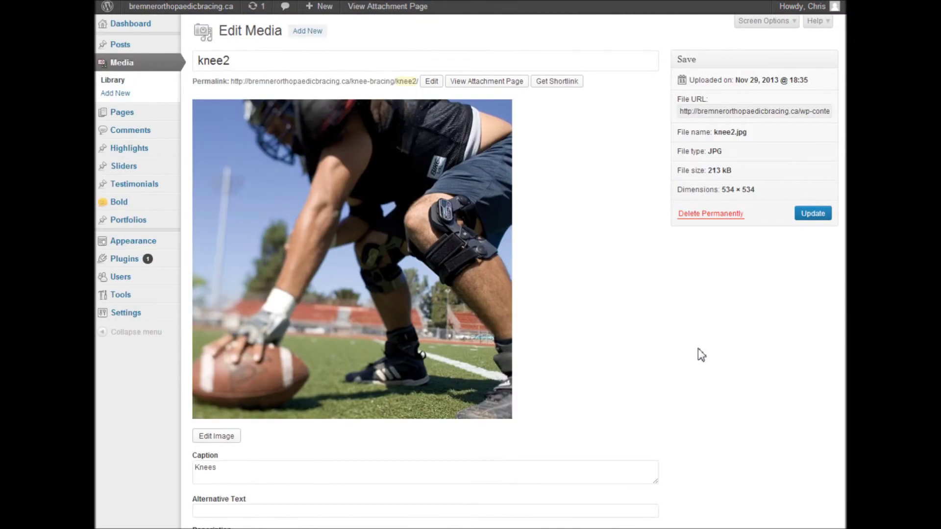
pyautogui.click(813, 215)
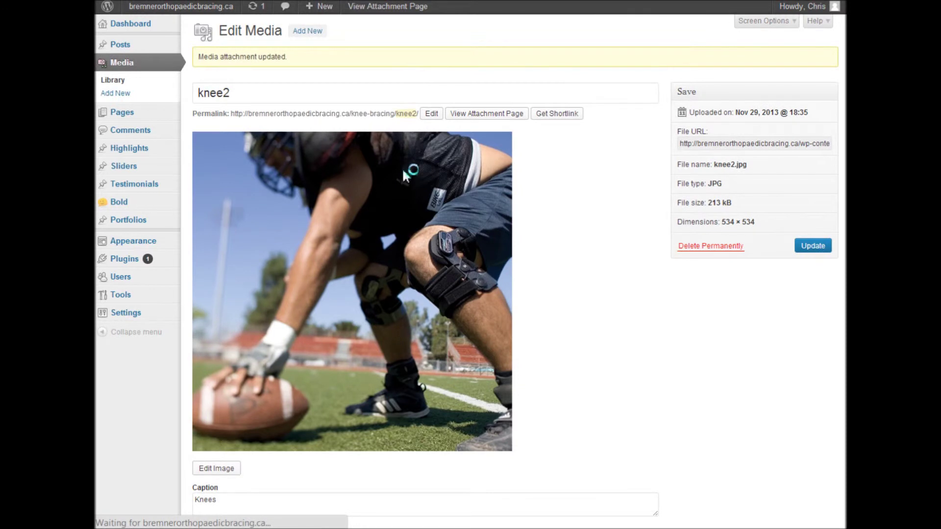
pyautogui.hotkey('ctrl', 'Tab')
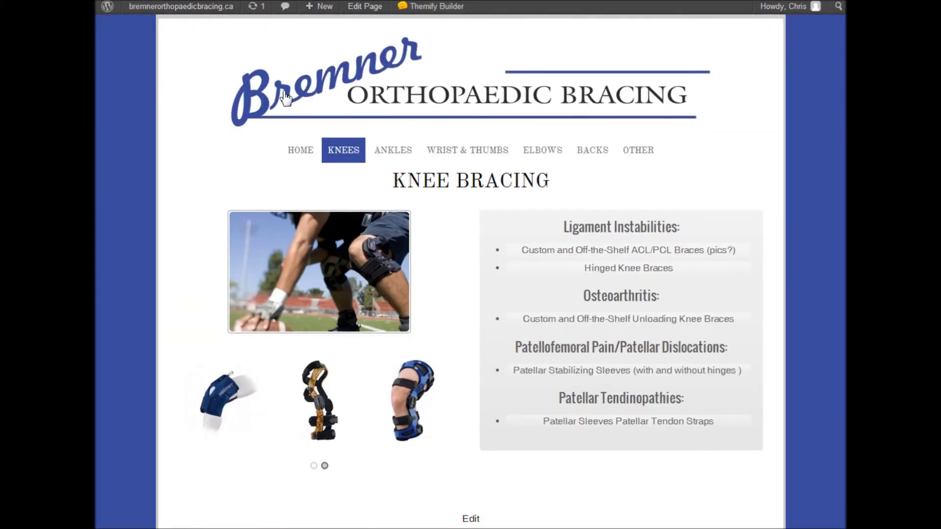
# On the Home page, click the knee gallery image to test it opens Knee Bracing
pyautogui.click(248, 56)
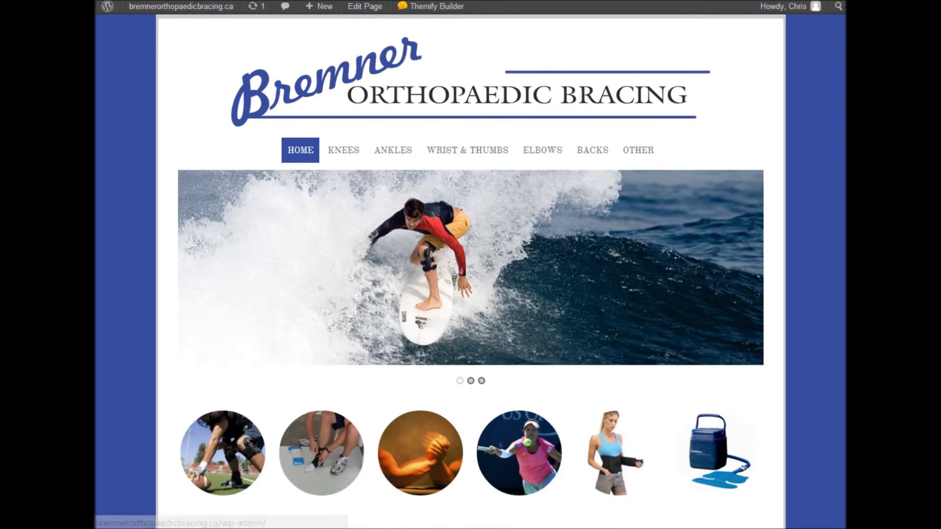
pyautogui.click(542, 150)
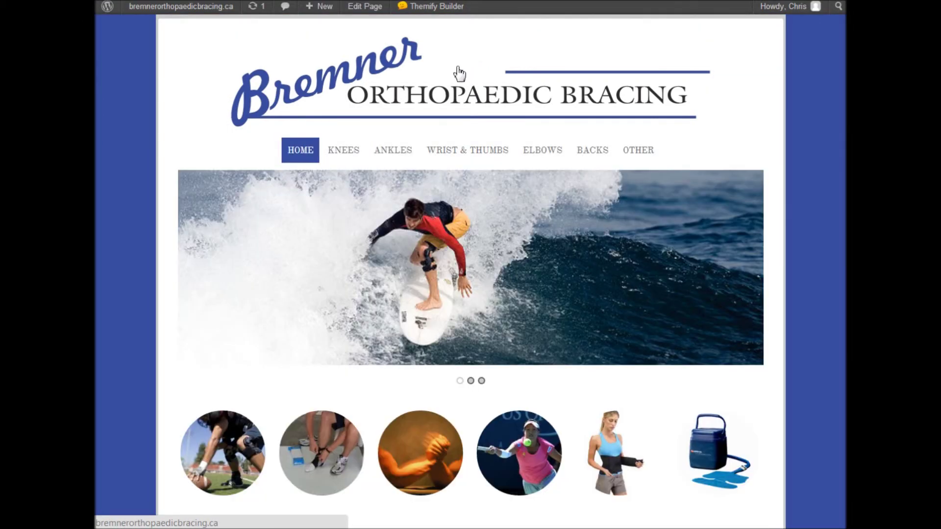
pyautogui.click(223, 448)
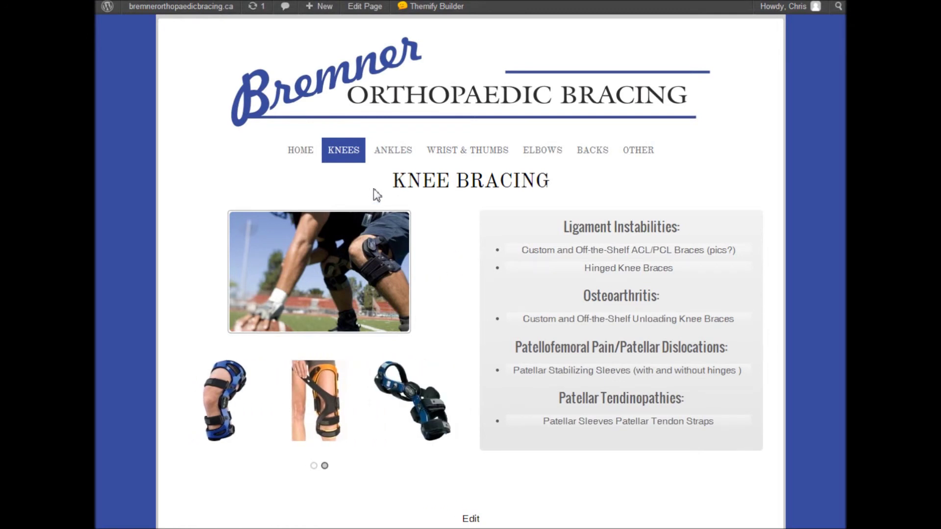
pyautogui.click(309, 153)
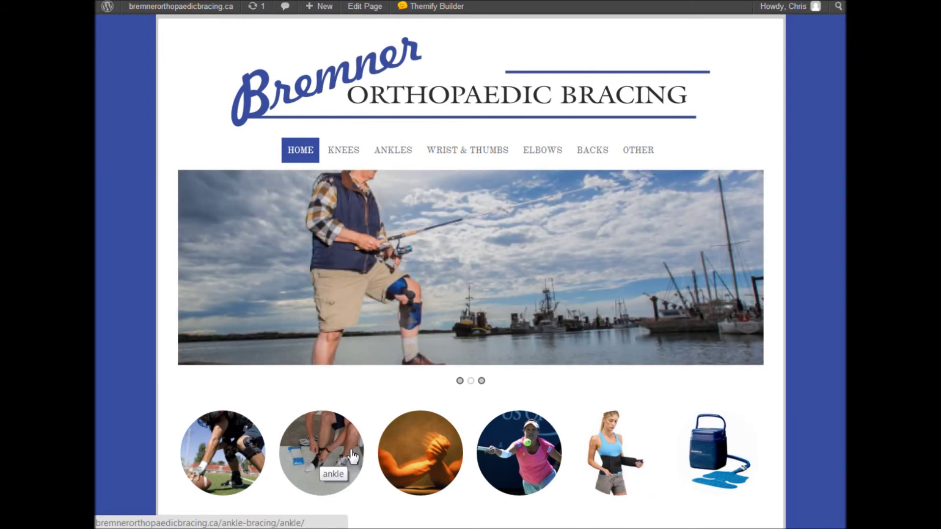
pyautogui.scroll(-1, 383, 392)
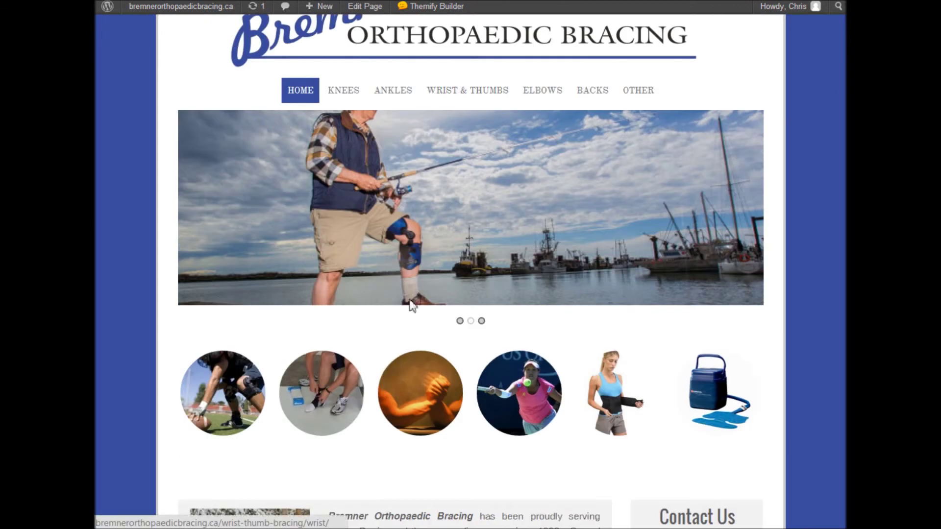
# Turn on Themify Builder for the Home page and edit the circular image gallery module
pyautogui.moveTo(437, 6)
pyautogui.click(439, 27)
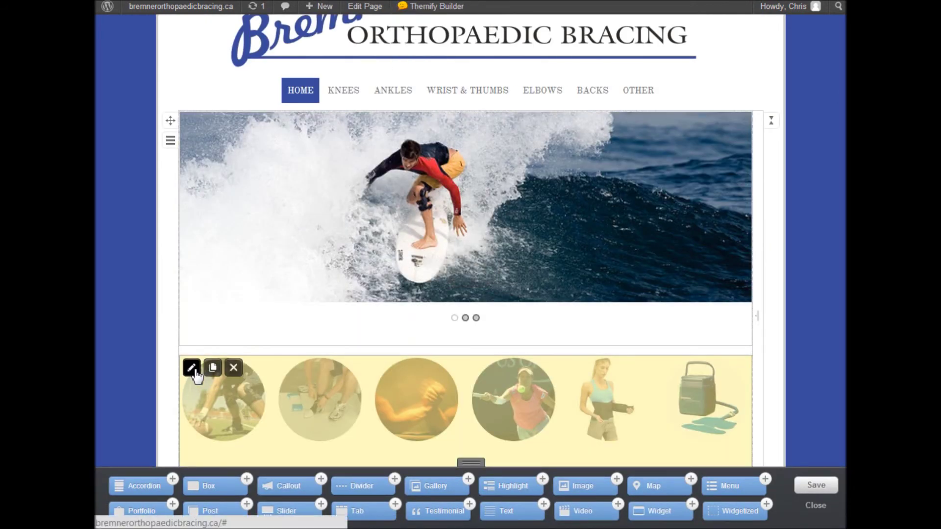
pyautogui.click(191, 369)
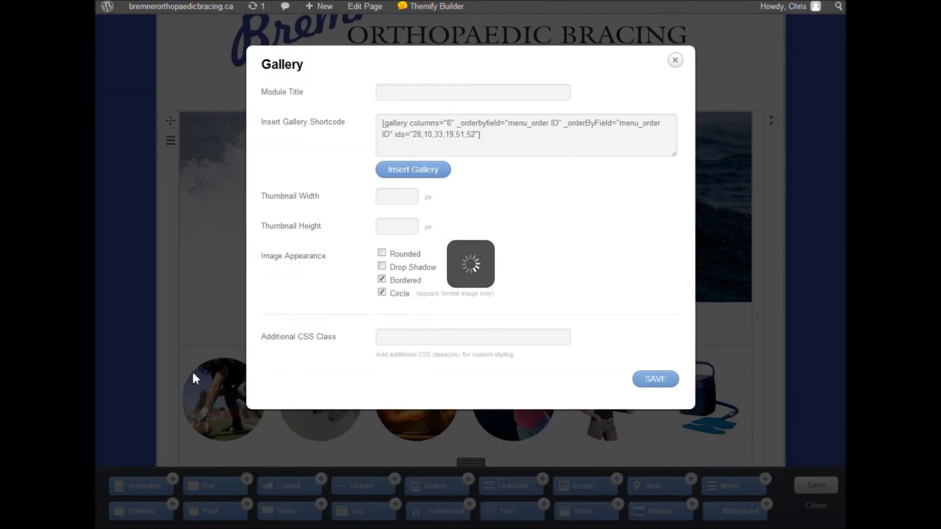
# Check the gallery images' Link To setting, leaving it on Attachment Page
pyautogui.click(426, 172)
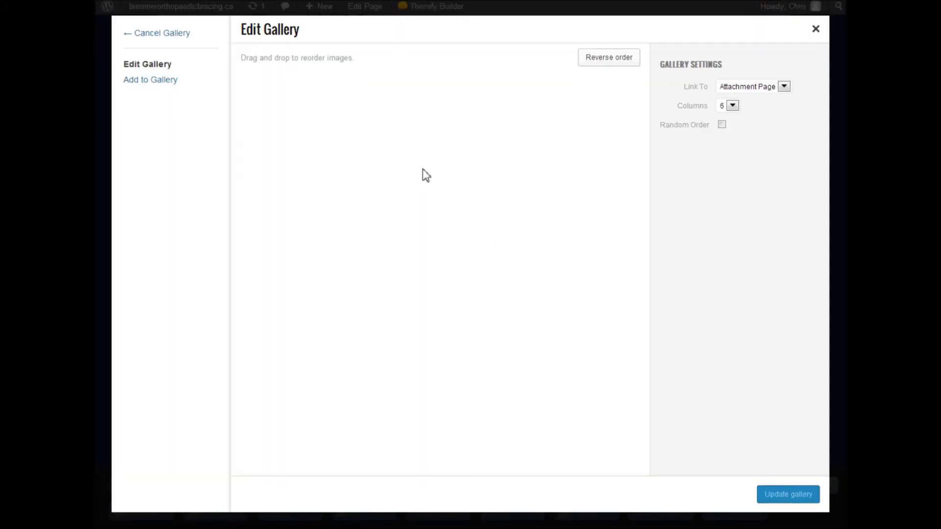
pyautogui.click(285, 116)
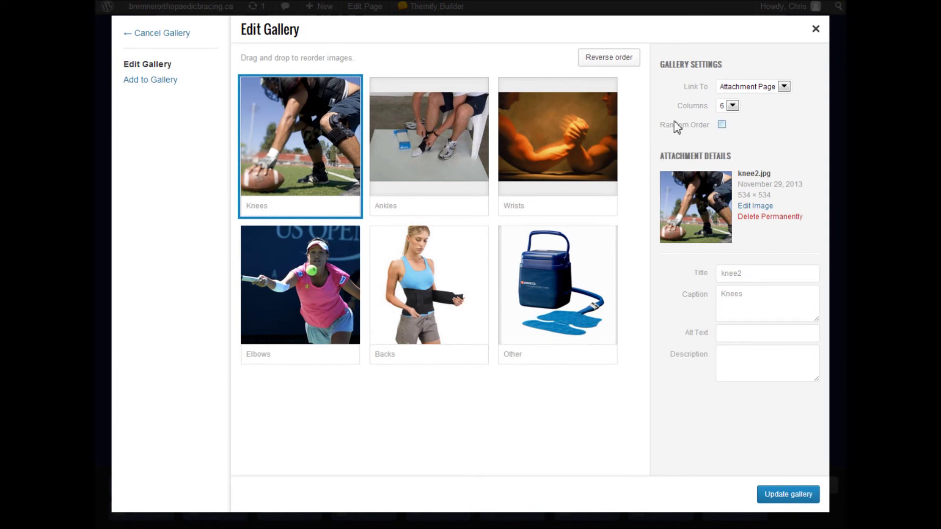
pyautogui.click(784, 86)
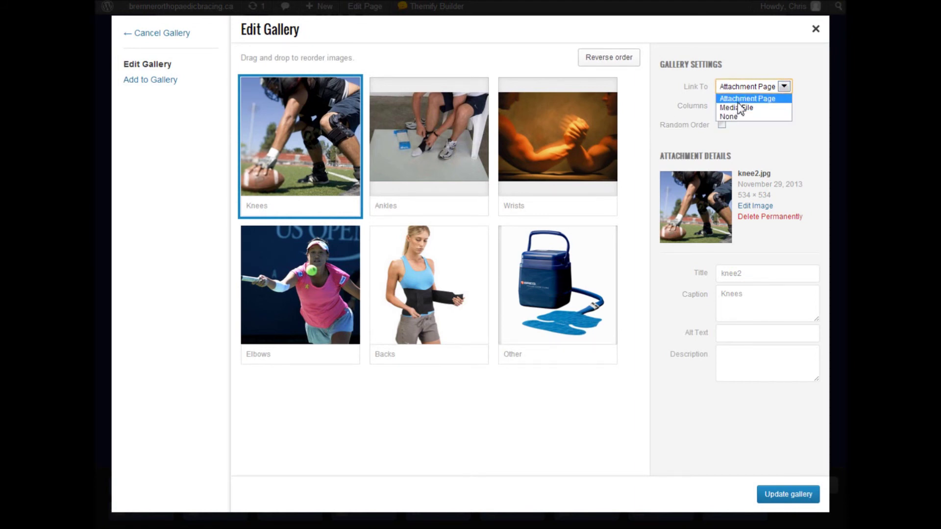
pyautogui.click(804, 94)
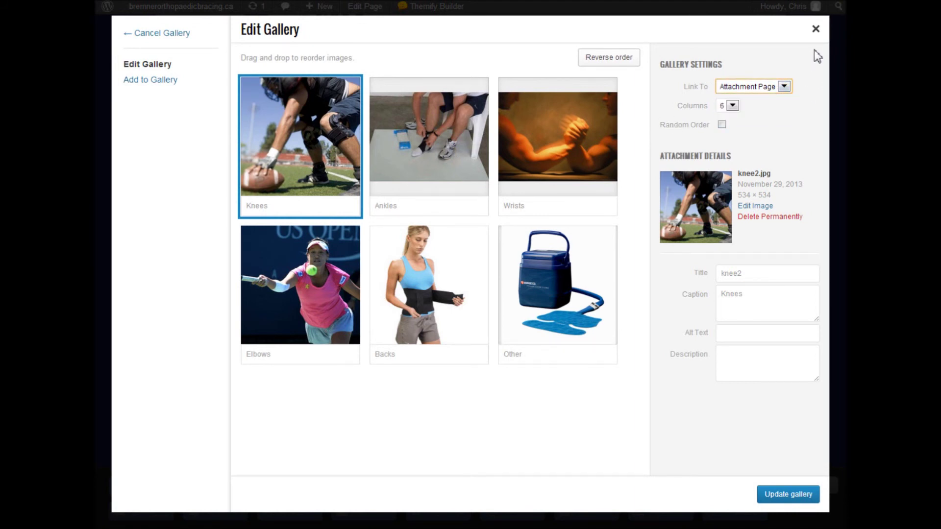
pyautogui.click(816, 29)
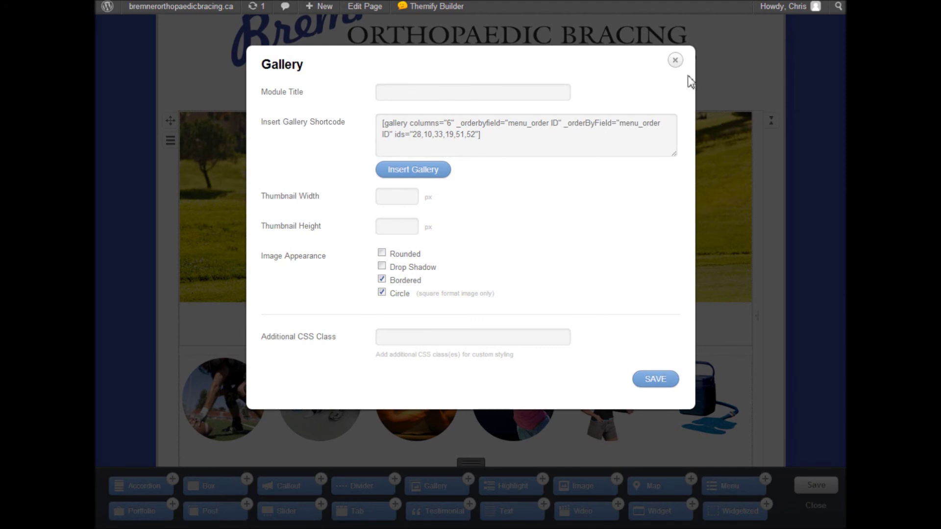
# Close the Gallery module settings, review the page, and exit Themify Builder
pyautogui.click(675, 60)
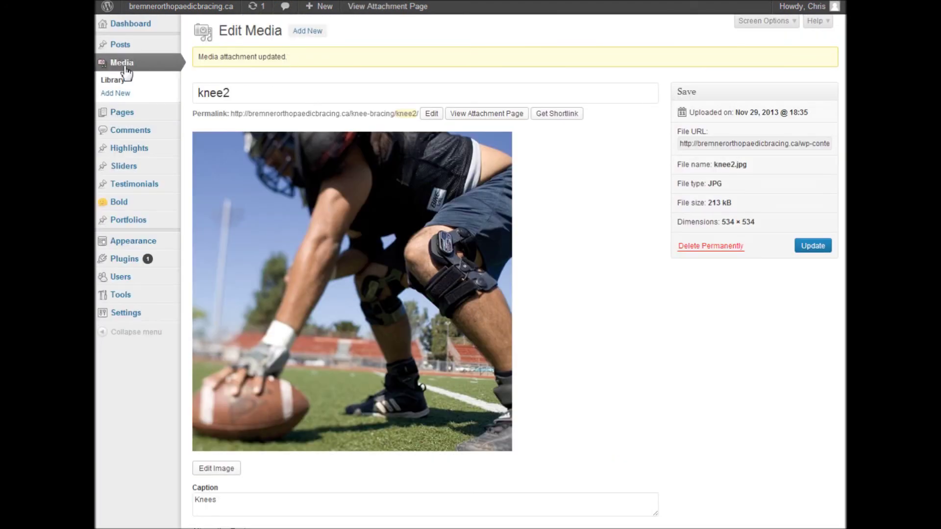
pyautogui.scroll(-8, 676, 327)
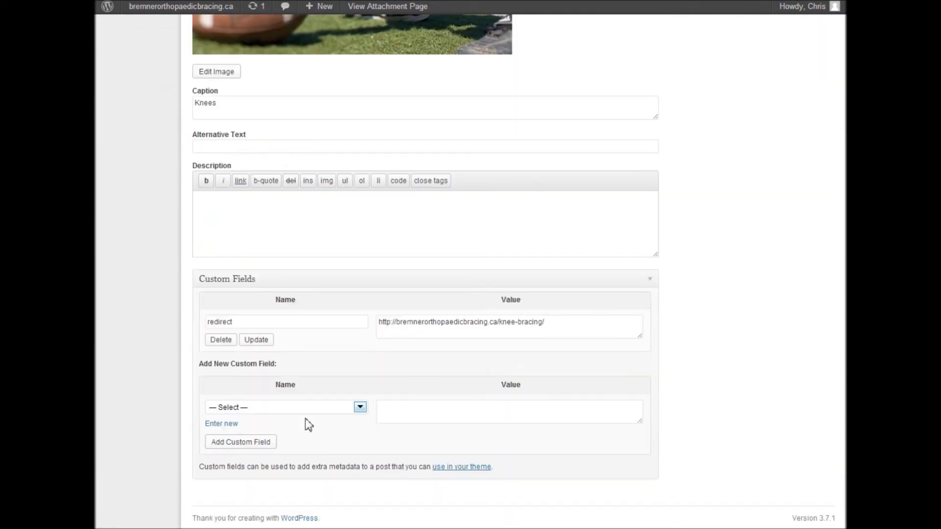
pyautogui.scroll(7, 282, 197)
pyautogui.scroll(-6, 311, 181)
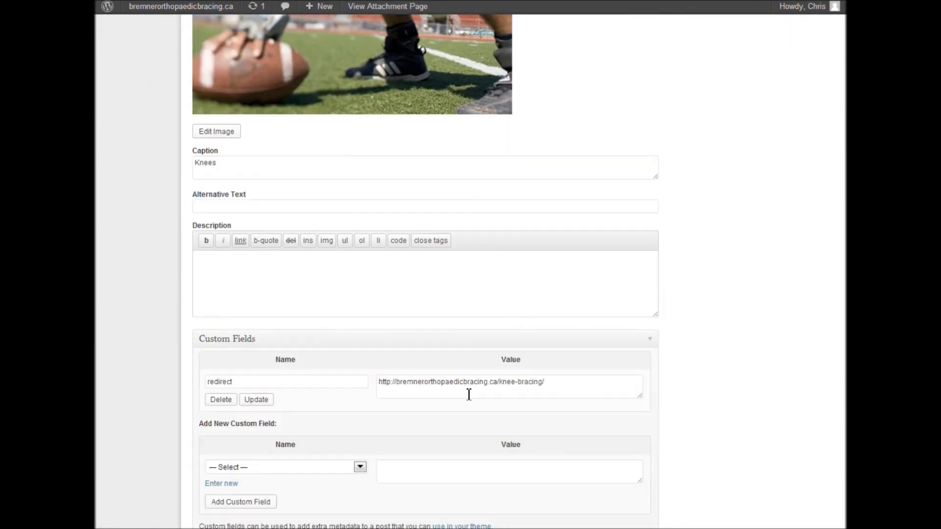
pyautogui.scroll(-1, 362, 456)
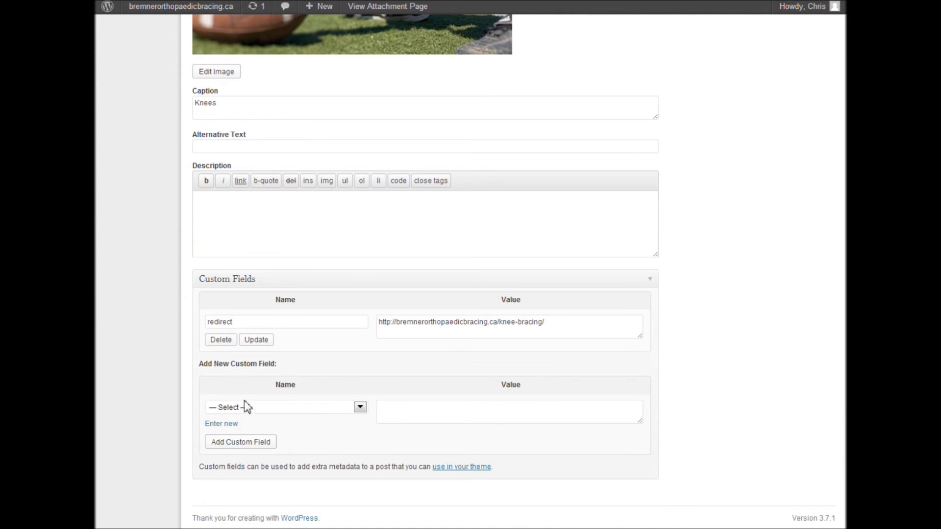
pyautogui.scroll(8, 681, 314)
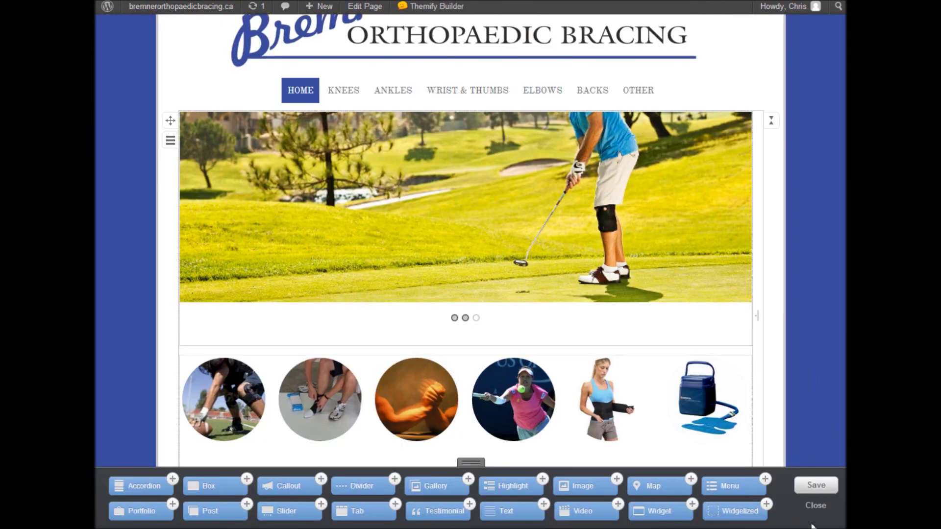
pyautogui.click(816, 506)
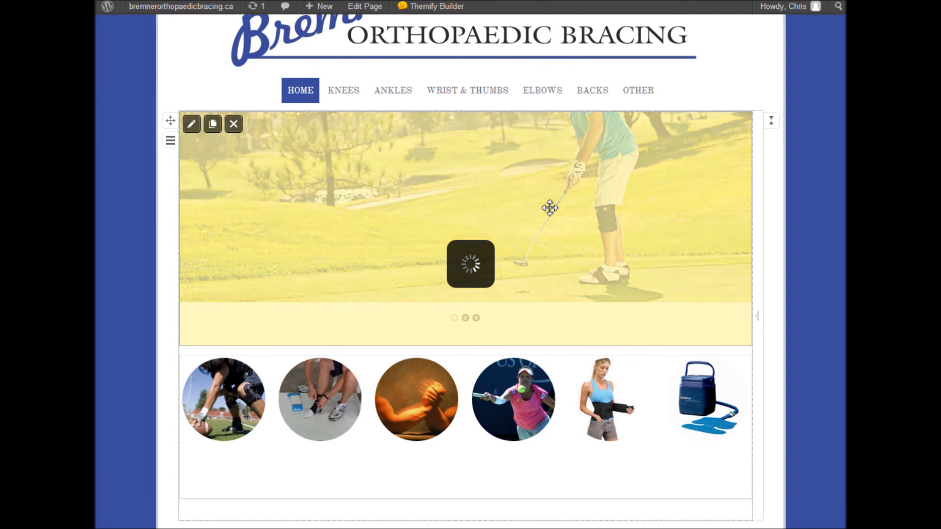